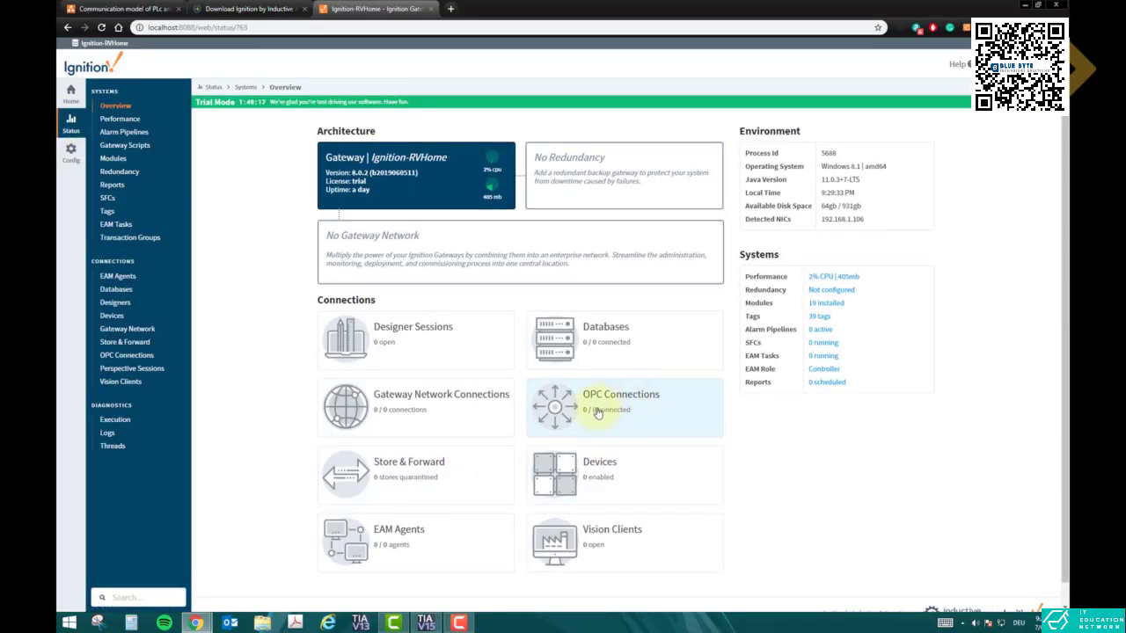
Start a new OPC connection of the OPC UA type from the gateway's OPC Connections page
{"action": "left_click", "coordinate": [597, 413]}
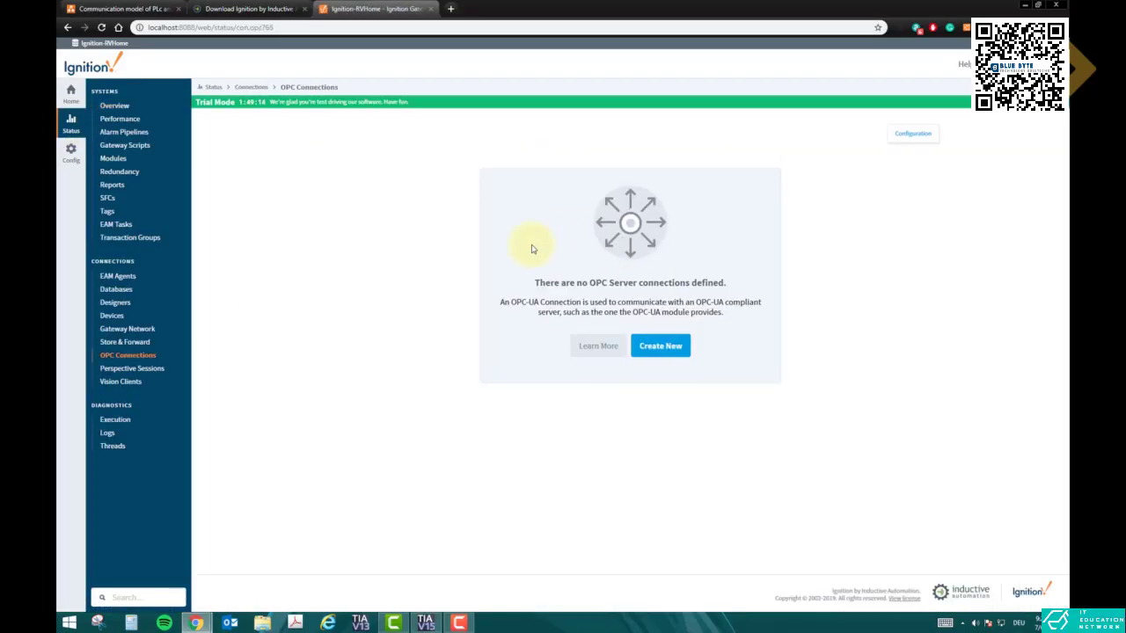
{"action": "left_click", "coordinate": [652, 348]}
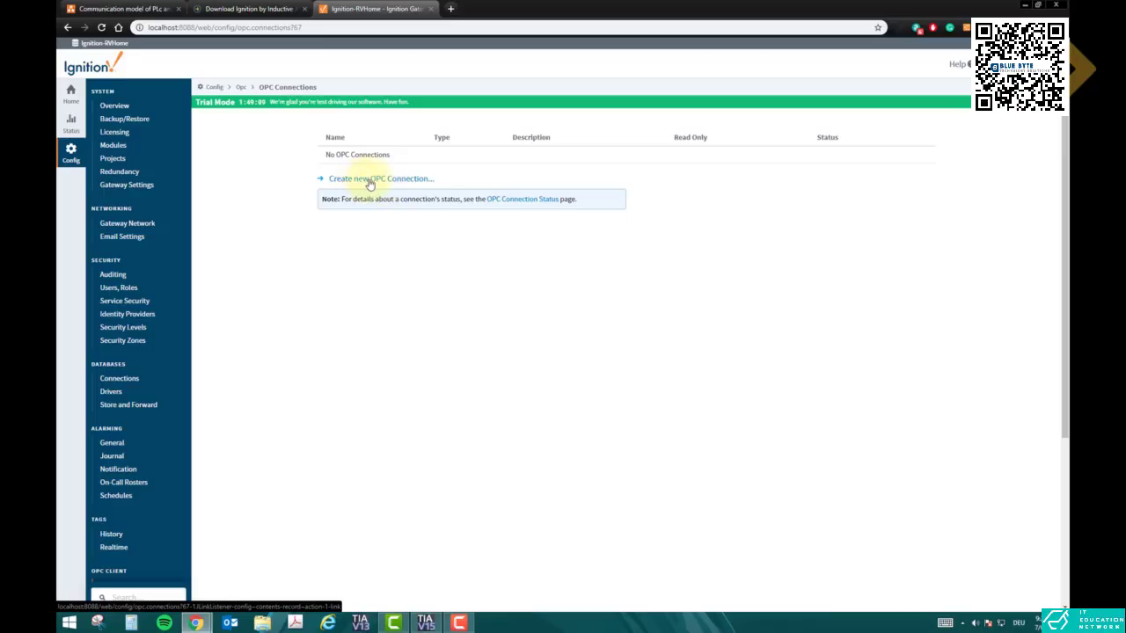
{"action": "left_click", "coordinate": [406, 181]}
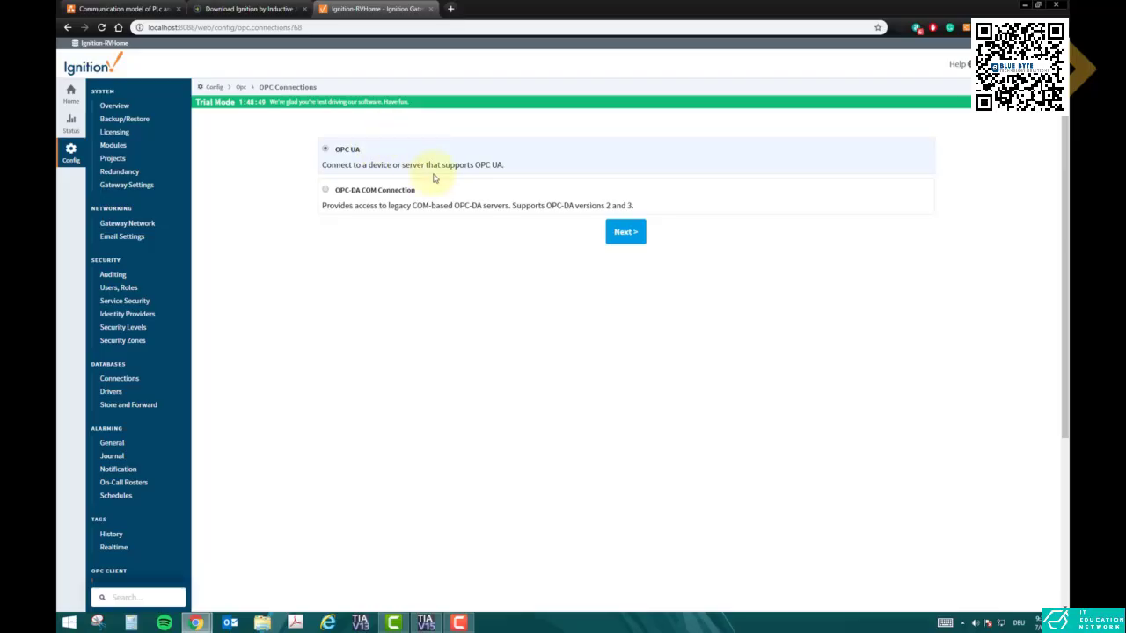
{"action": "left_click", "coordinate": [622, 234]}
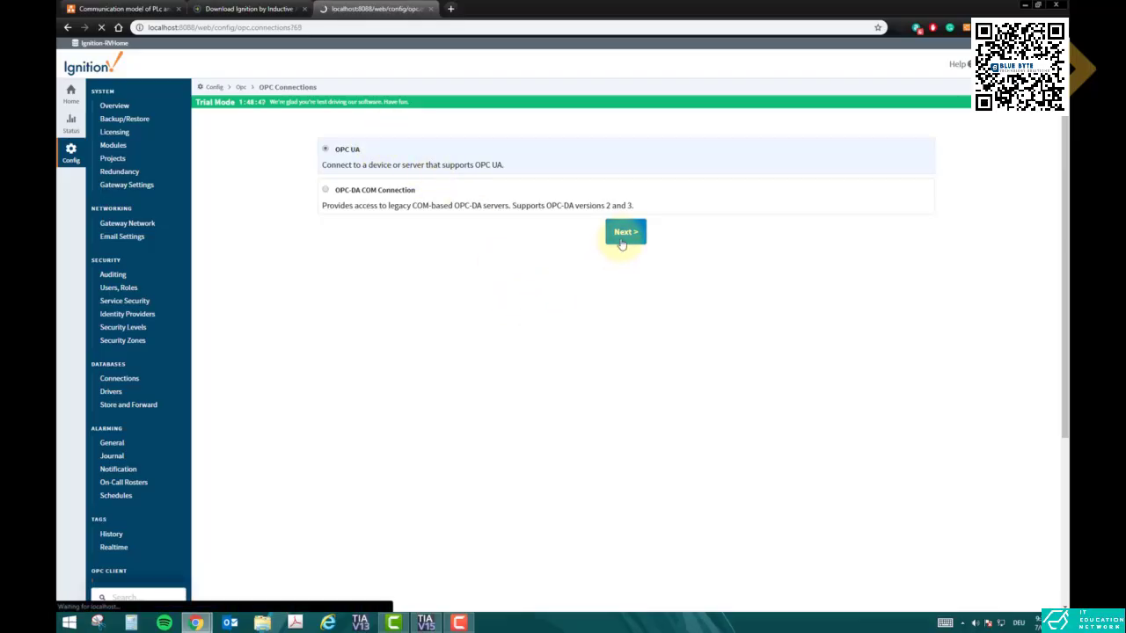
Enlarge the page and examine the IP address part of the example endpoint URL
{"action": "left_click", "coordinate": [346, 194]}
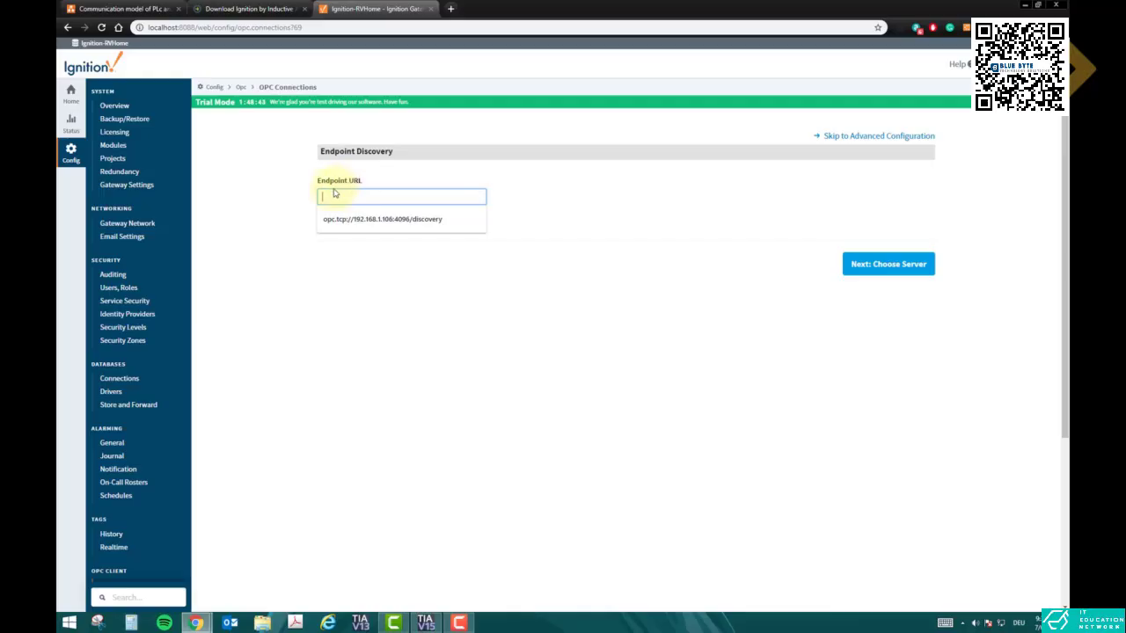
{"action": "left_click", "coordinate": [303, 202]}
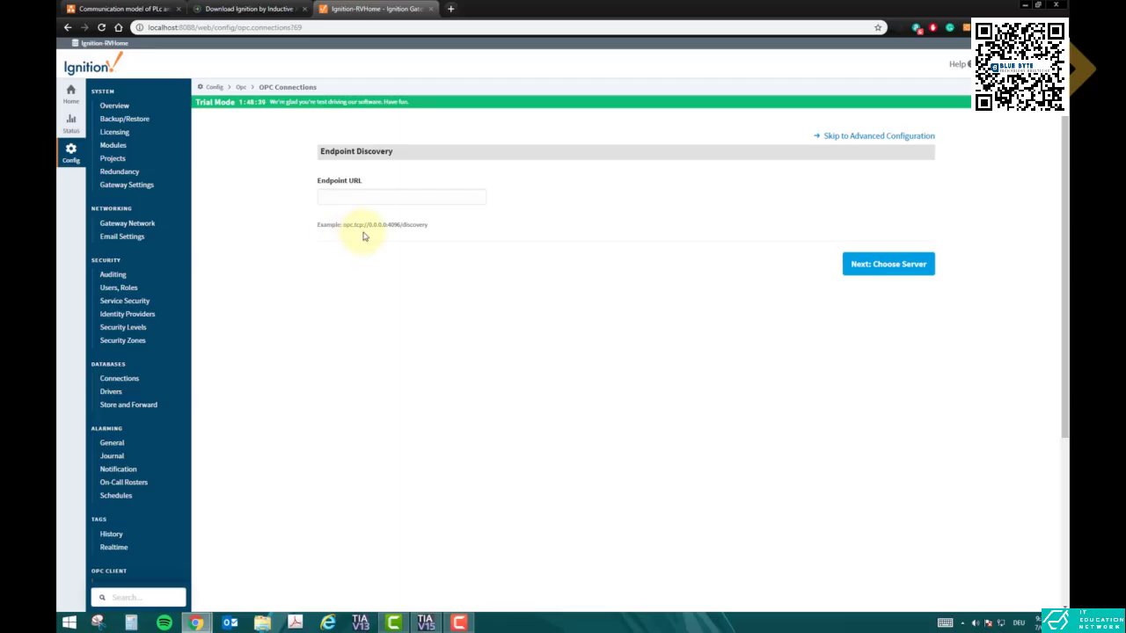
{"action": "key", "text": "ctrl+plus"}
{"action": "key", "text": "ctrl+plus"}
{"action": "key", "text": "ctrl+plus"}
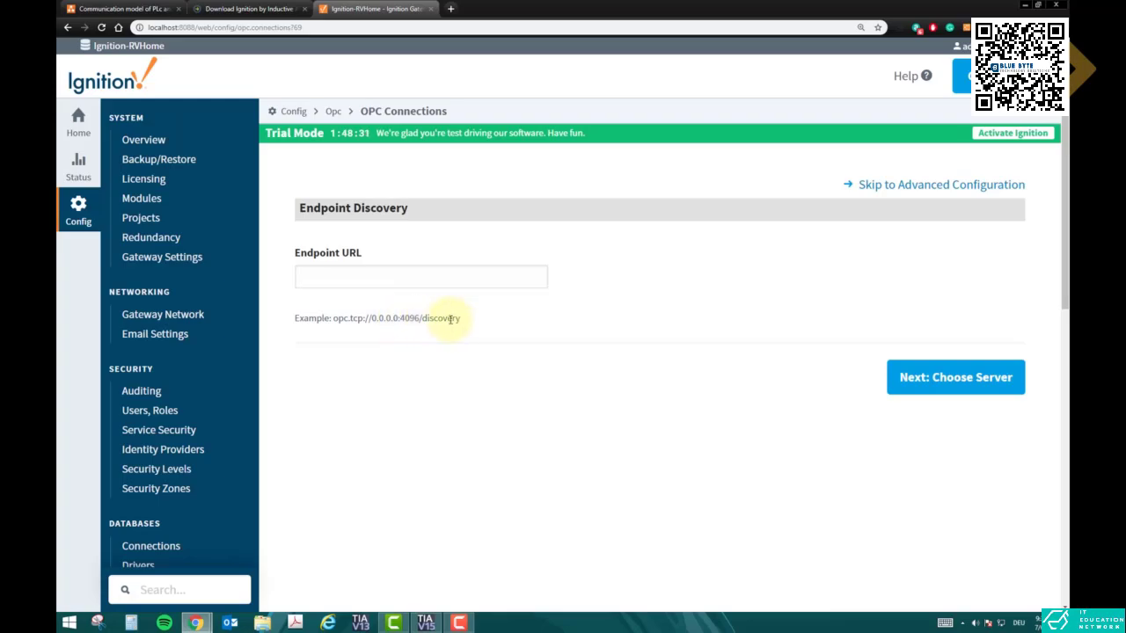
{"action": "left_click", "coordinate": [398, 277]}
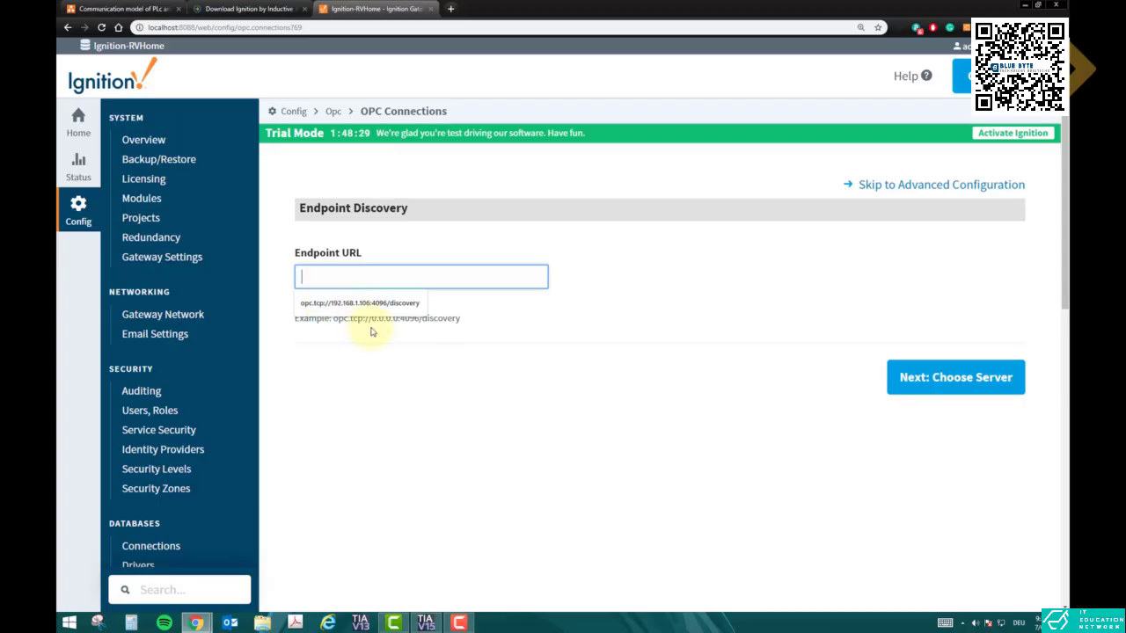
{"action": "left_click", "coordinate": [377, 320]}
{"action": "left_click_drag", "start_coordinate": [371, 320], "coordinate": [395, 320]}
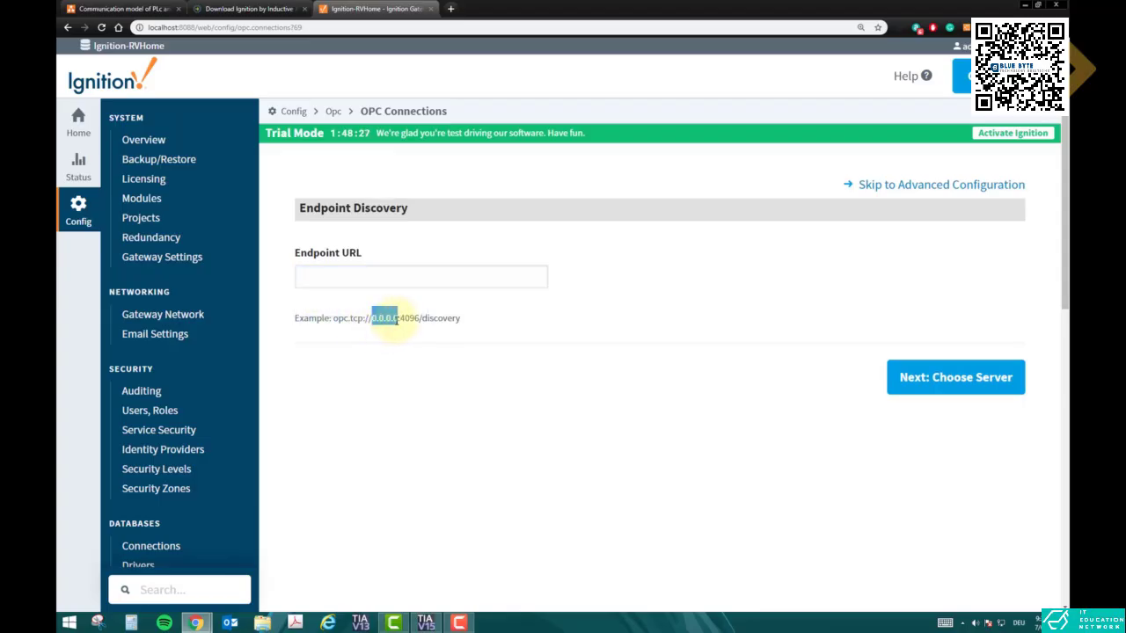
Open Command Prompt and run ipconfig to look up the computer's IPv4 address
{"action": "left_click", "coordinate": [69, 623]}
{"action": "type", "text": "cmd"}
{"action": "key", "text": "Return"}
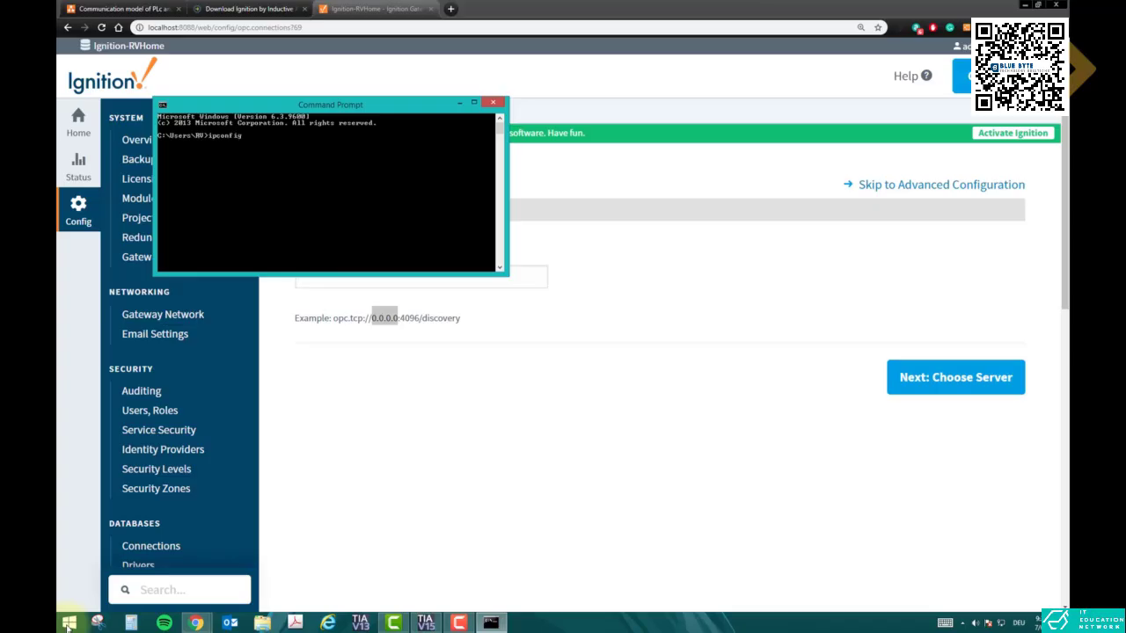
{"action": "type", "text": "ipconfig"}
{"action": "key", "text": "Return"}
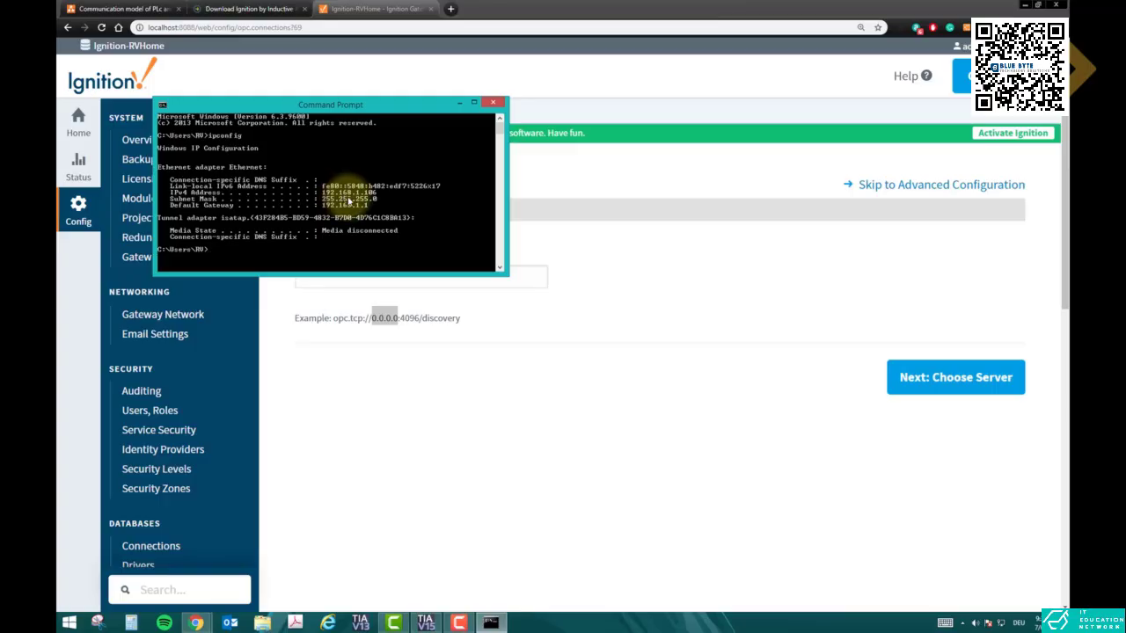
Back in the Ignition gateway page, set the endpoint URL to opc.tcp://192.168.1.106:4096/discovery, check its address and port, and proceed to server selection
{"action": "left_click", "coordinate": [349, 329]}
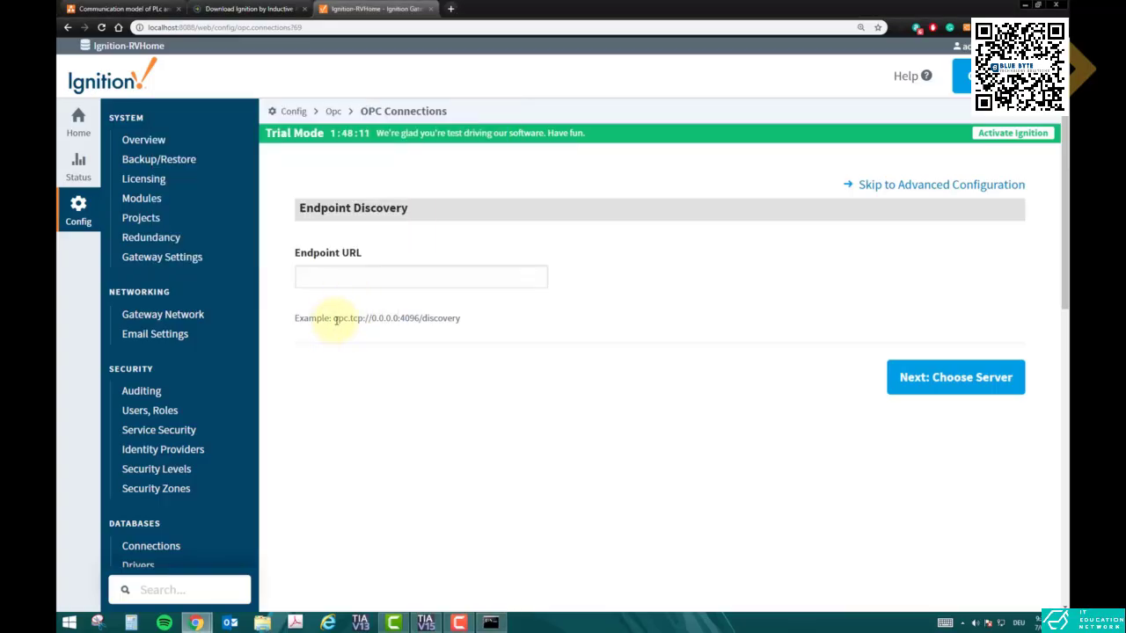
{"action": "left_click", "coordinate": [352, 280]}
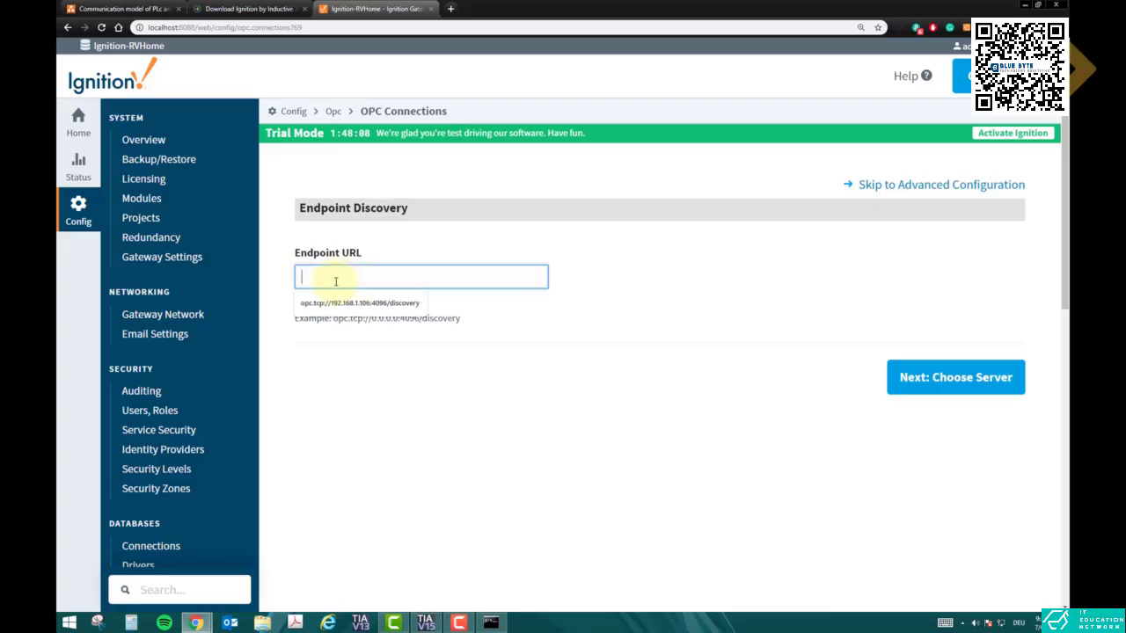
{"action": "left_click", "coordinate": [348, 304]}
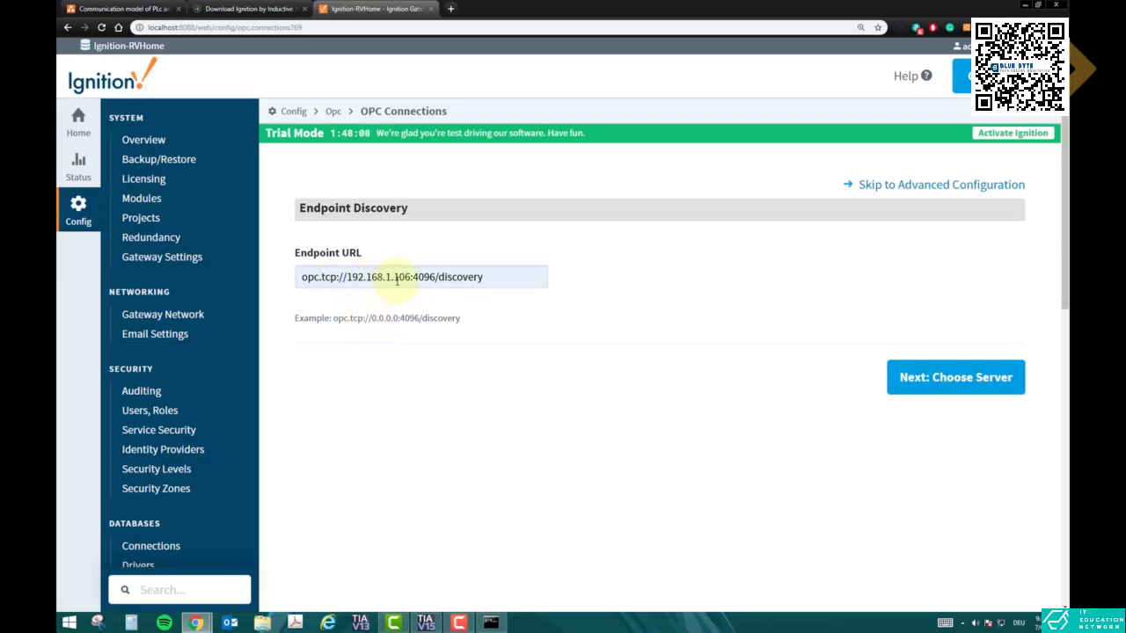
{"action": "left_click_drag", "start_coordinate": [409, 278], "coordinate": [378, 278]}
{"action": "double_click", "coordinate": [423, 278]}
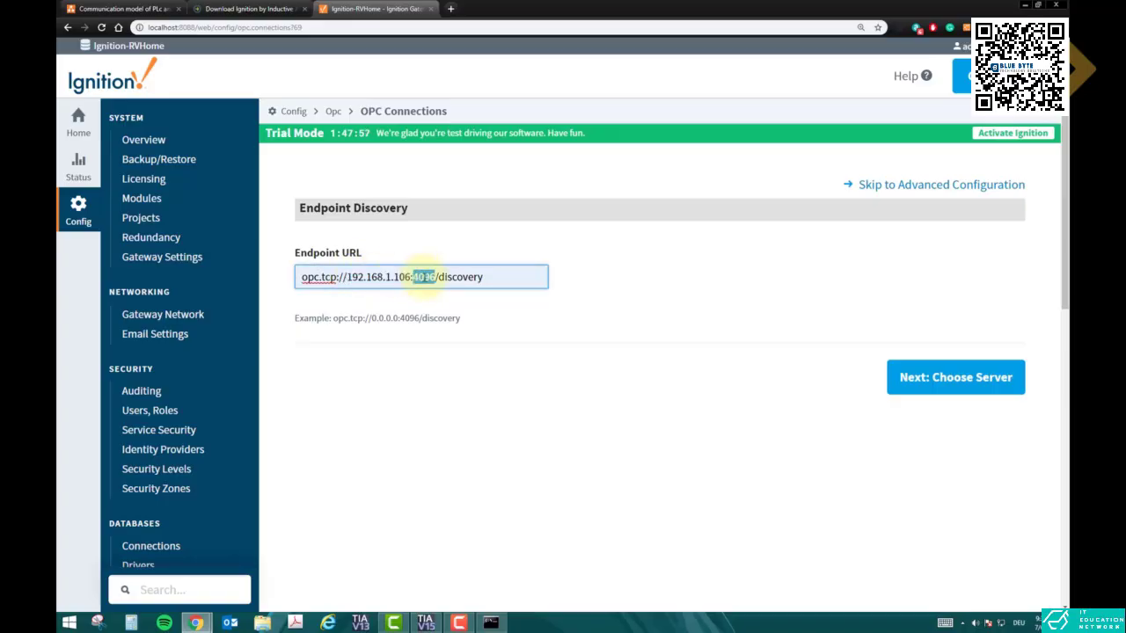
{"action": "left_click", "coordinate": [420, 334]}
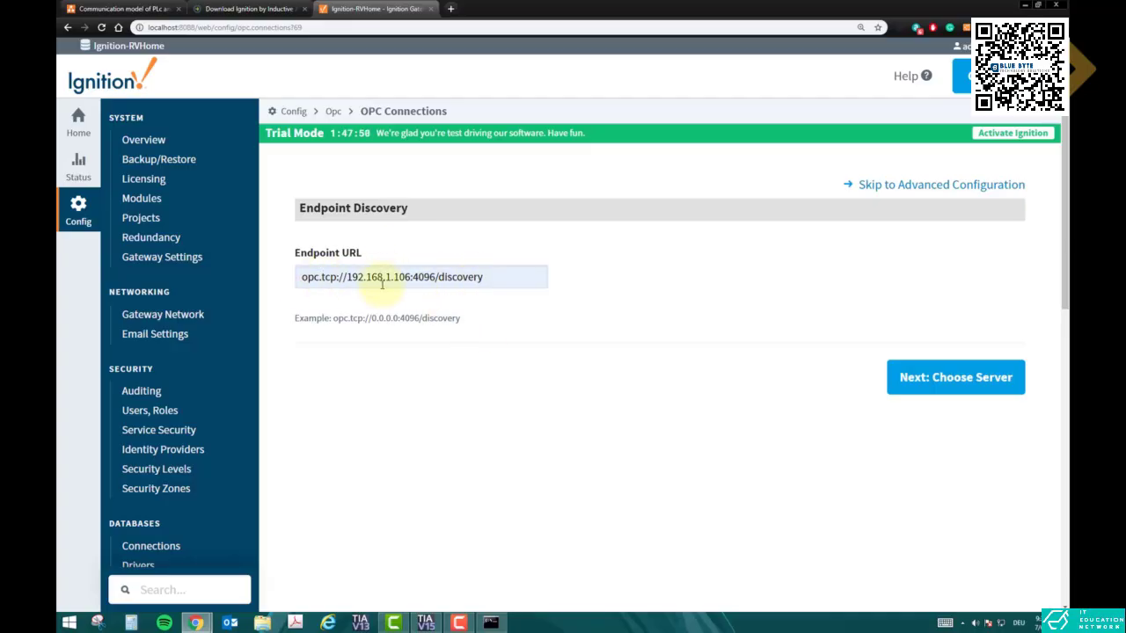
{"action": "left_click_drag", "start_coordinate": [409, 277], "coordinate": [346, 278]}
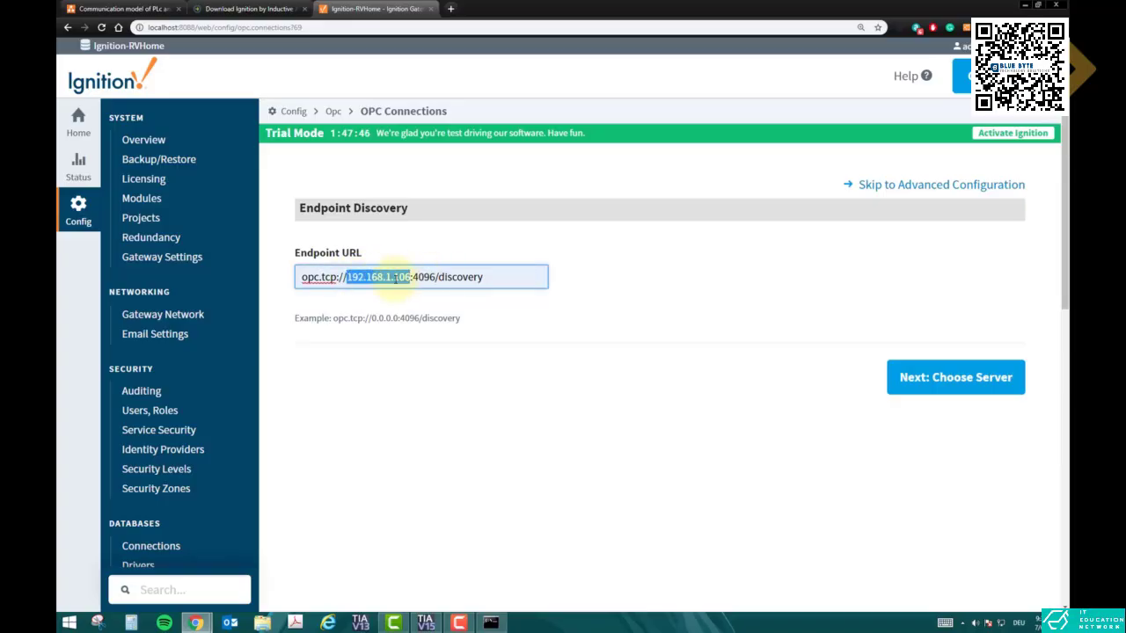
{"action": "left_click", "coordinate": [364, 298]}
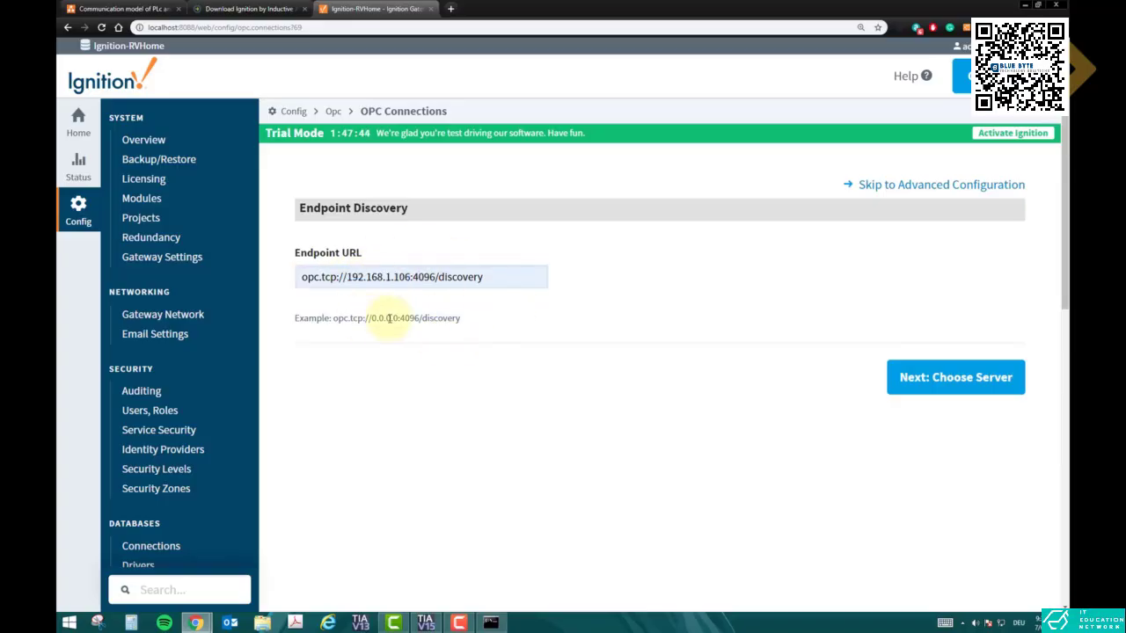
{"action": "left_click", "coordinate": [918, 379]}
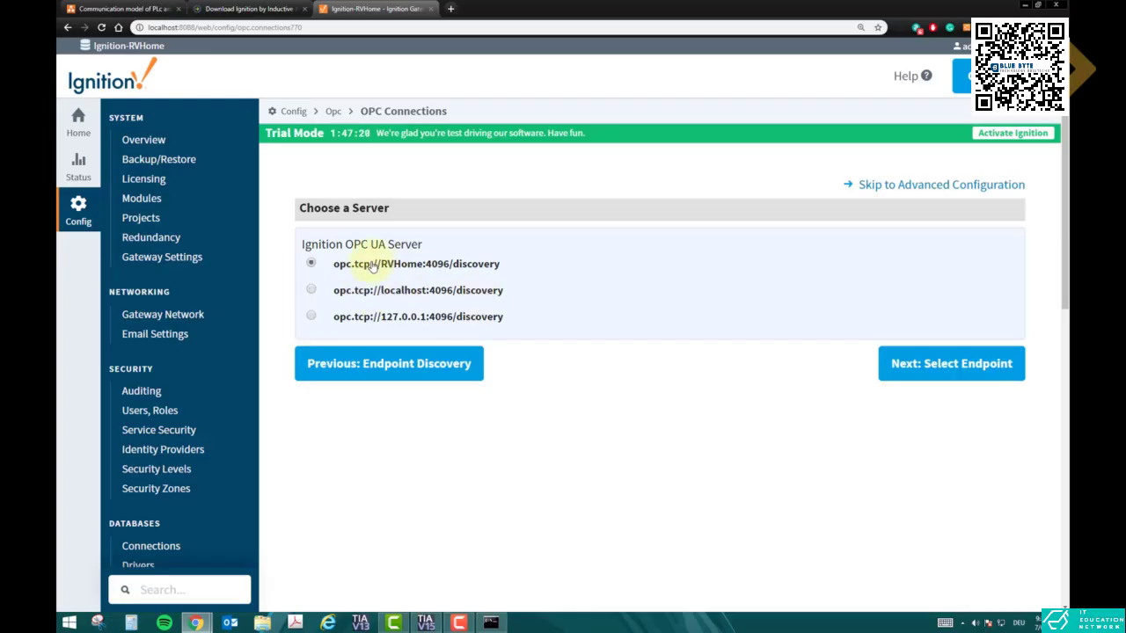
Choose the opc.tcp://localhost:4096/discovery server and finish with its endpoint that has security policy and mode None
{"action": "left_click", "coordinate": [411, 297]}
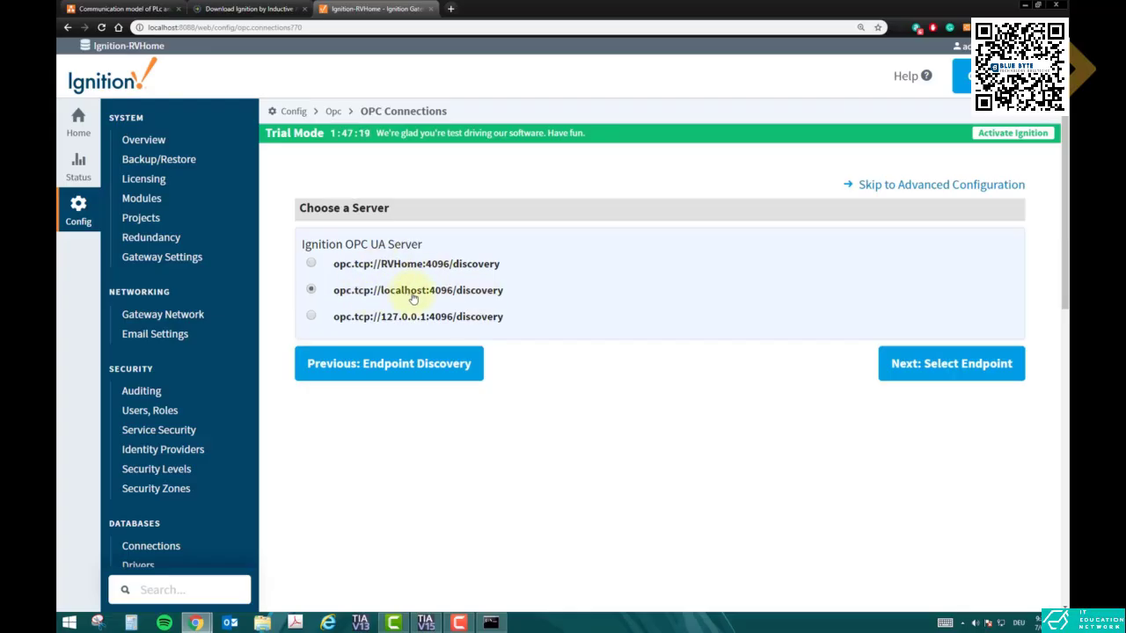
{"action": "left_click", "coordinate": [900, 371]}
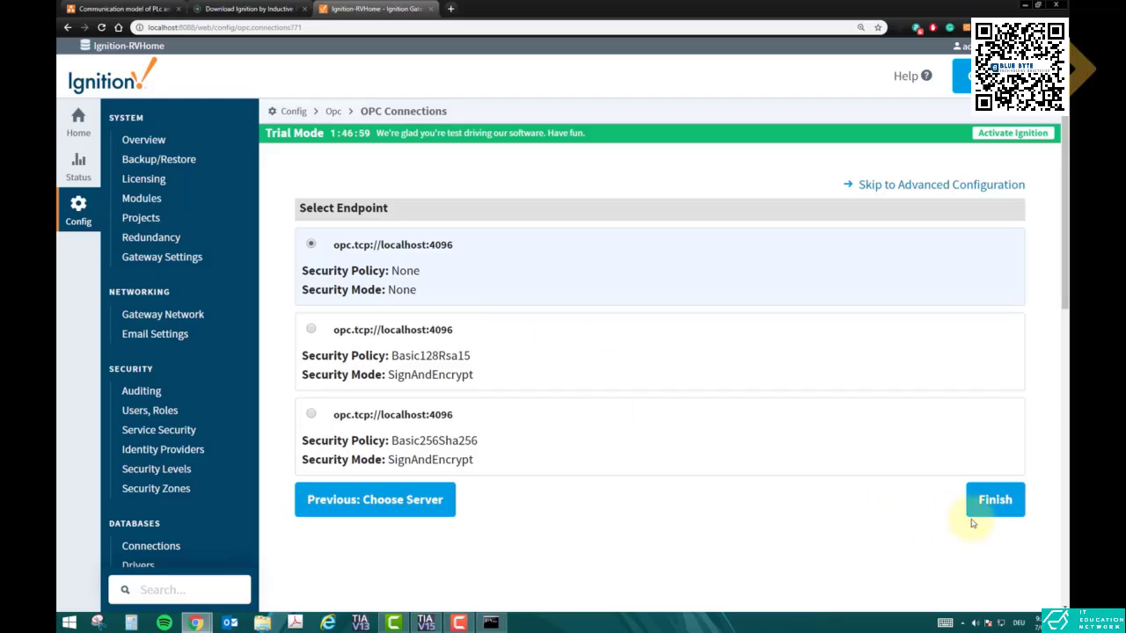
{"action": "left_click", "coordinate": [985, 516]}
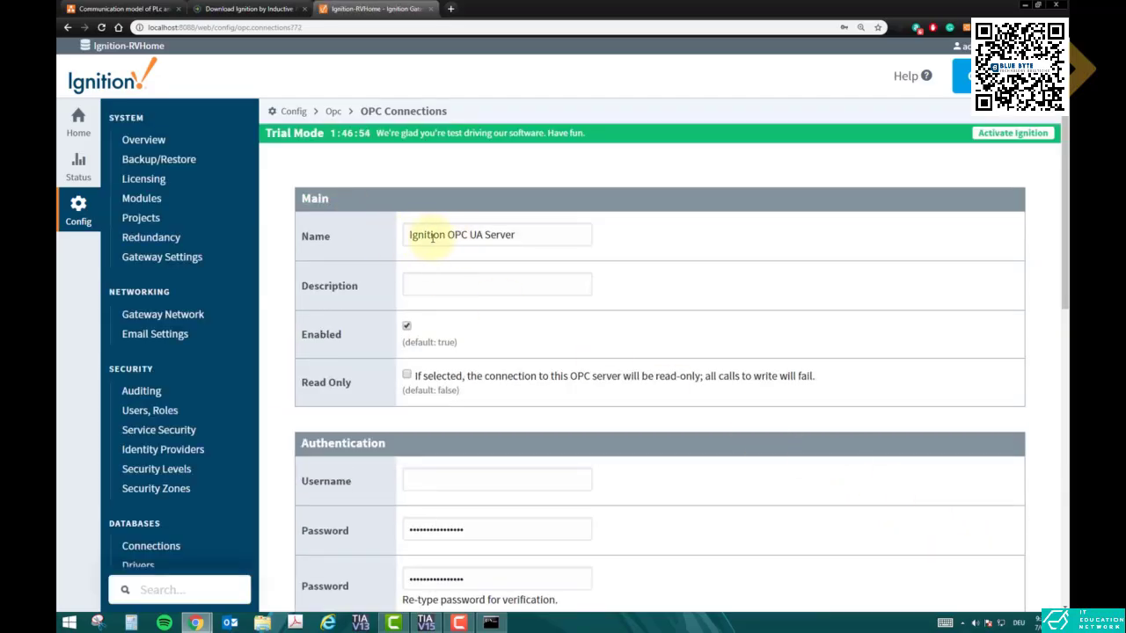
Give the OPC connection the description "For my Siemens PLC's" and create it with the remaining default settings
{"action": "left_click_drag", "start_coordinate": [417, 237], "coordinate": [521, 241]}
{"action": "left_click", "coordinate": [522, 241]}
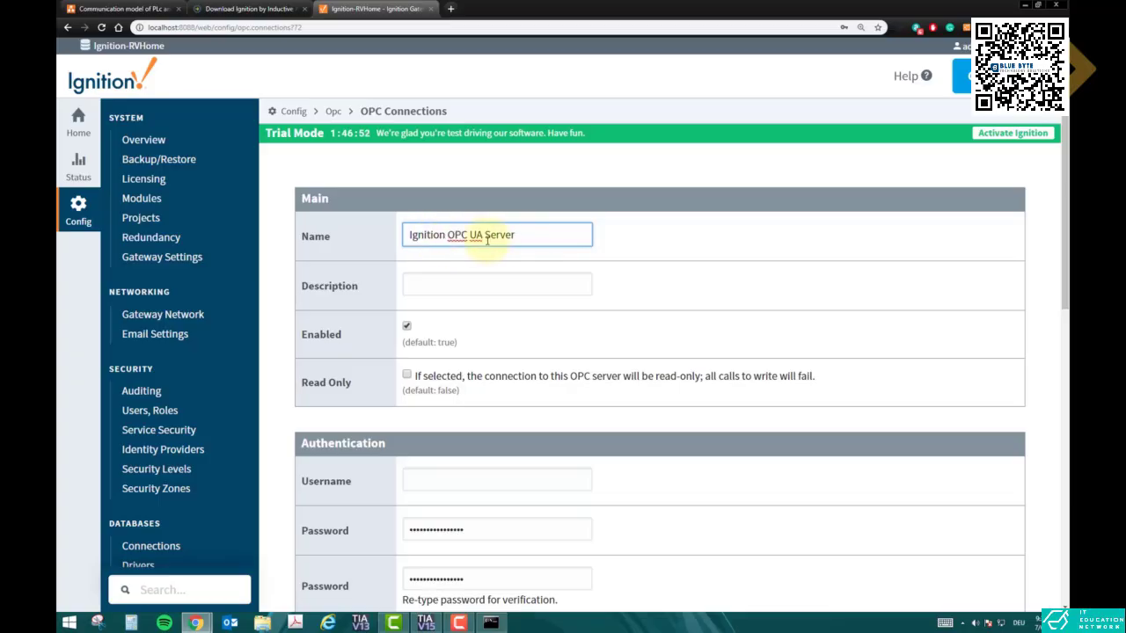
{"action": "left_click", "coordinate": [431, 280]}
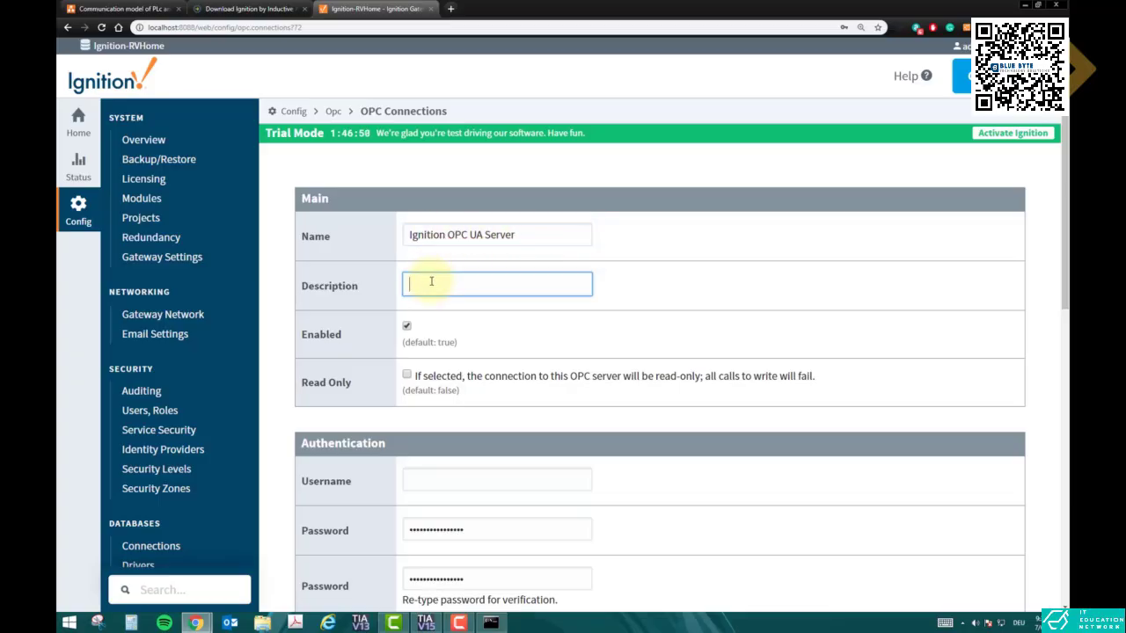
{"action": "type", "text": "For my siemens PLC's"}
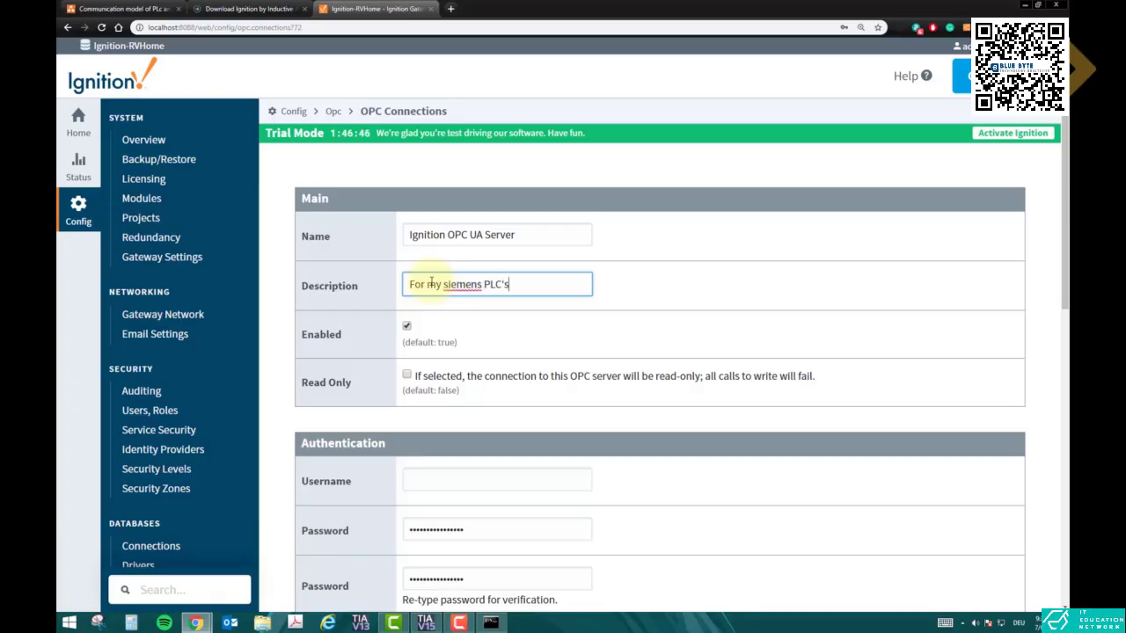
{"action": "key", "text": "Delete"}
{"action": "type", "text": "S"}
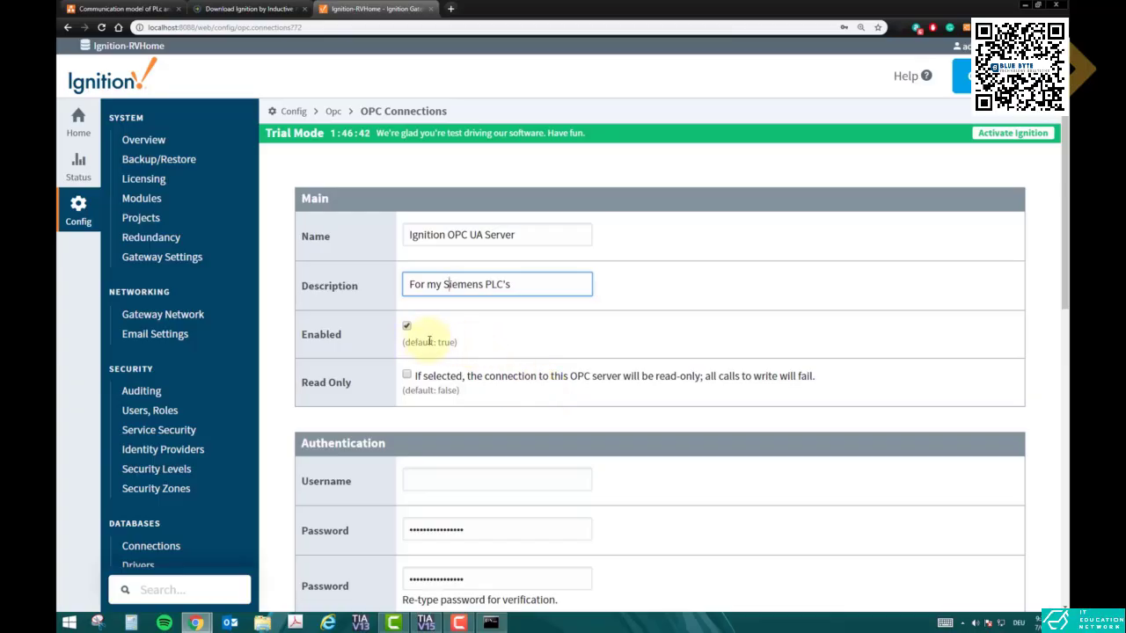
{"action": "scroll", "coordinate": [483, 342], "scroll_direction": "down", "scroll_amount": 1}
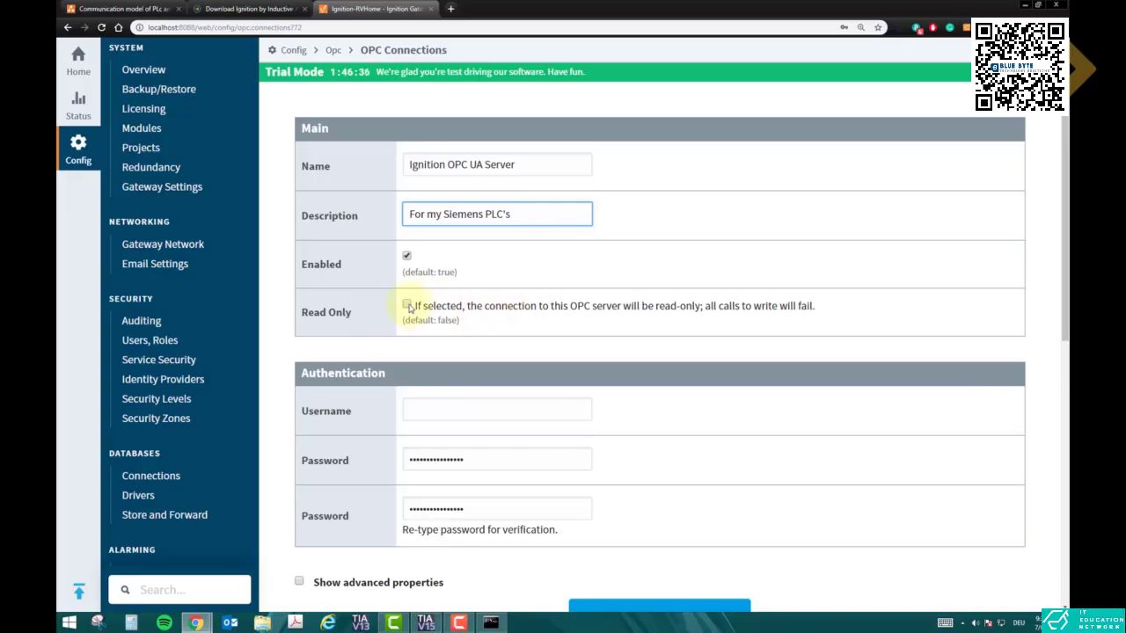
{"action": "scroll", "coordinate": [566, 302], "scroll_direction": "down", "scroll_amount": 2}
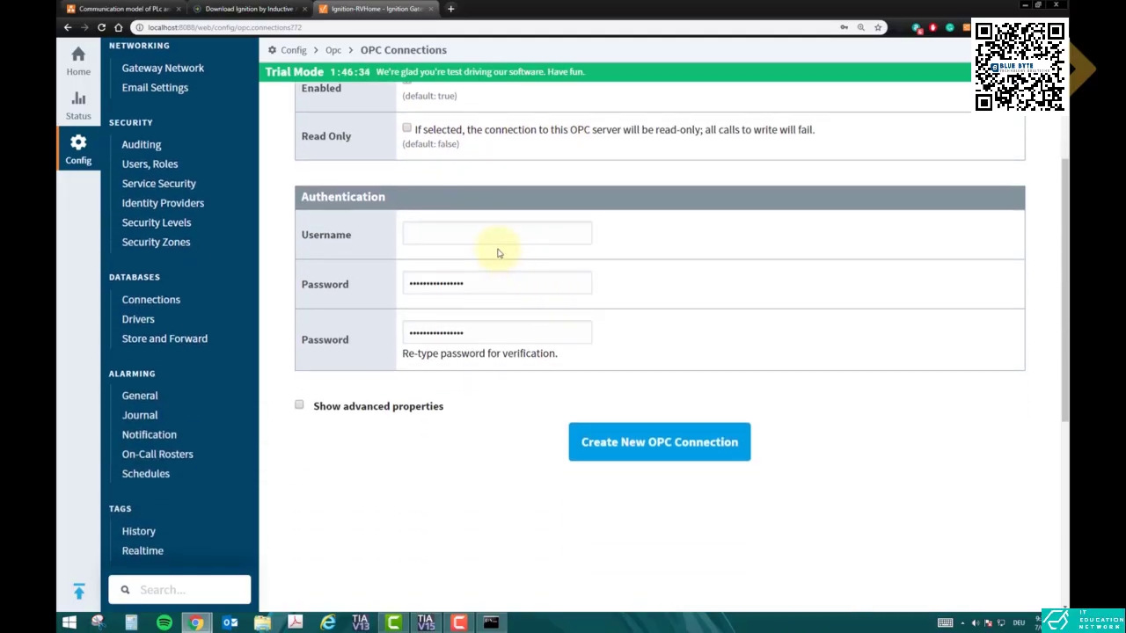
{"action": "left_click", "coordinate": [648, 459]}
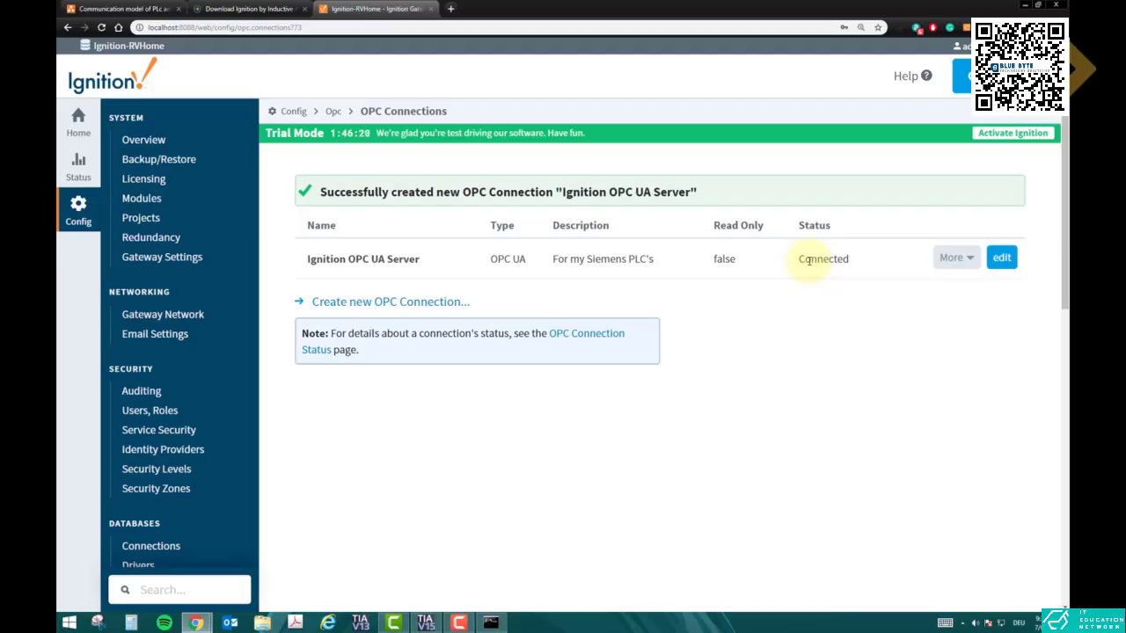
Review the gateway's status overview and open the OPC Connections status to check the new server's connection
{"action": "left_click", "coordinate": [80, 169]}
{"action": "scroll", "coordinate": [566, 364], "scroll_direction": "down", "scroll_amount": 3}
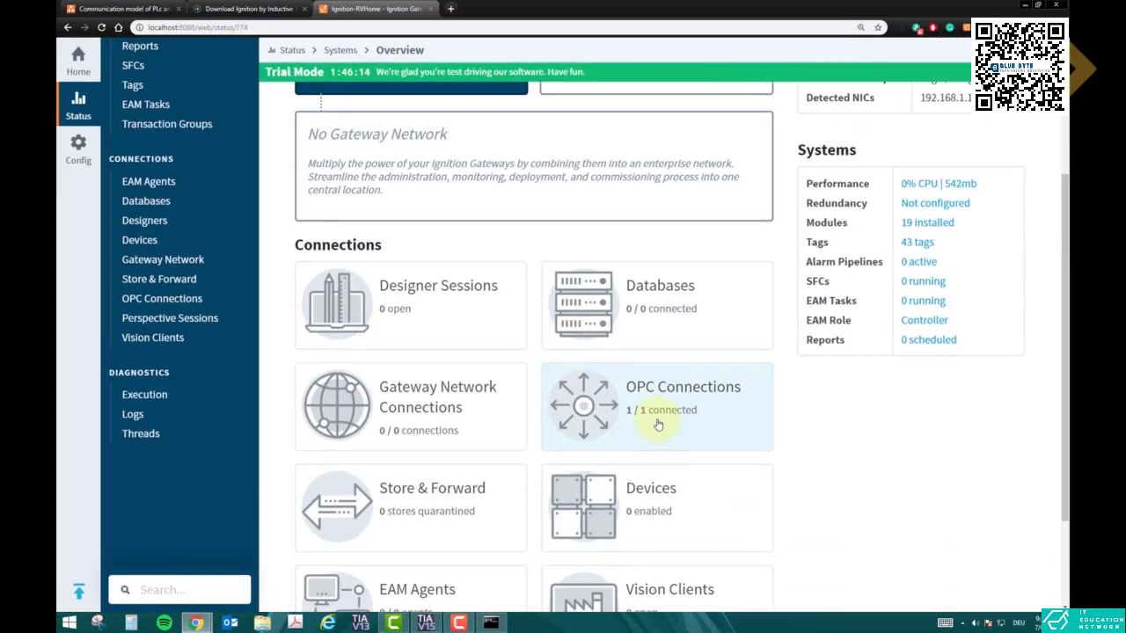
{"action": "scroll", "coordinate": [784, 415], "scroll_direction": "down", "scroll_amount": 3}
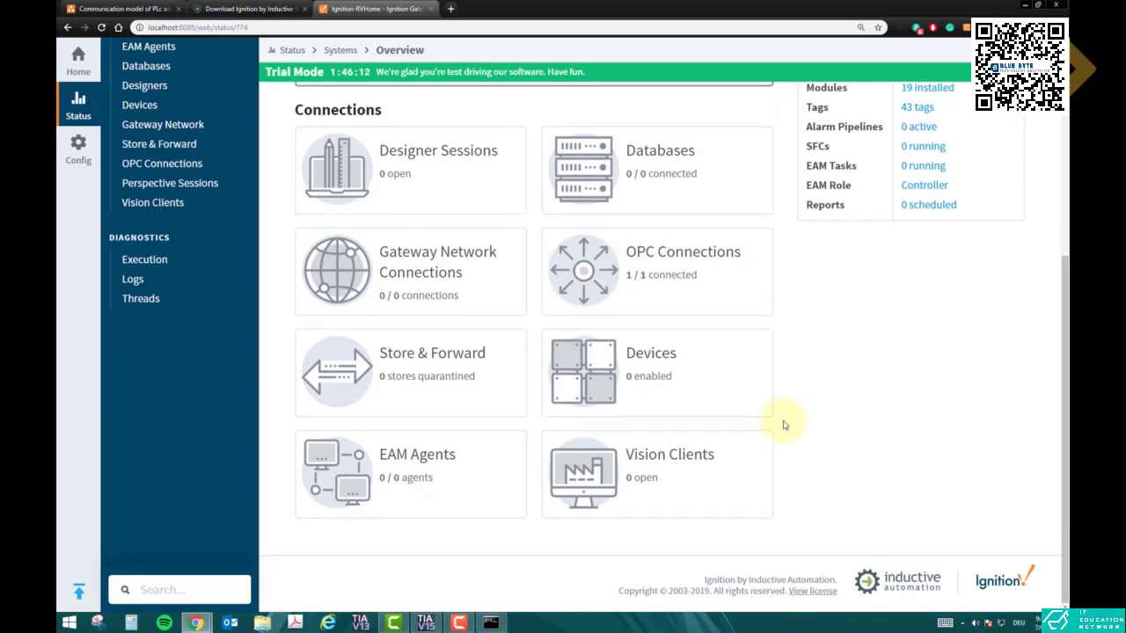
{"action": "scroll", "coordinate": [784, 426], "scroll_direction": "up", "scroll_amount": 2}
{"action": "scroll", "coordinate": [765, 387], "scroll_direction": "up", "scroll_amount": 3}
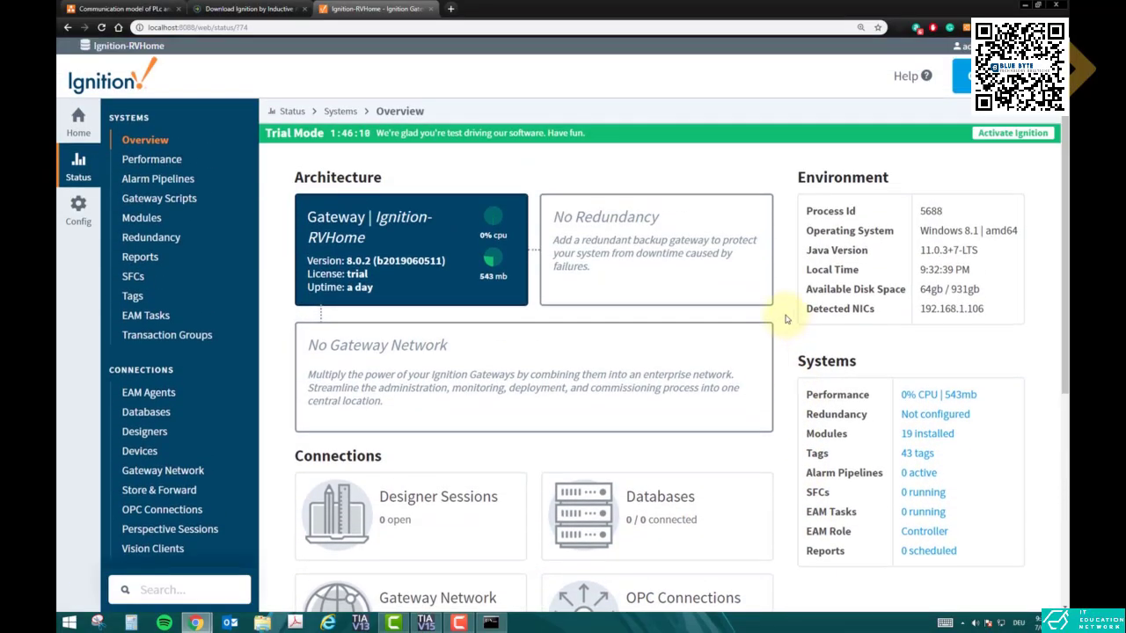
{"action": "scroll", "coordinate": [787, 319], "scroll_direction": "down", "scroll_amount": 3}
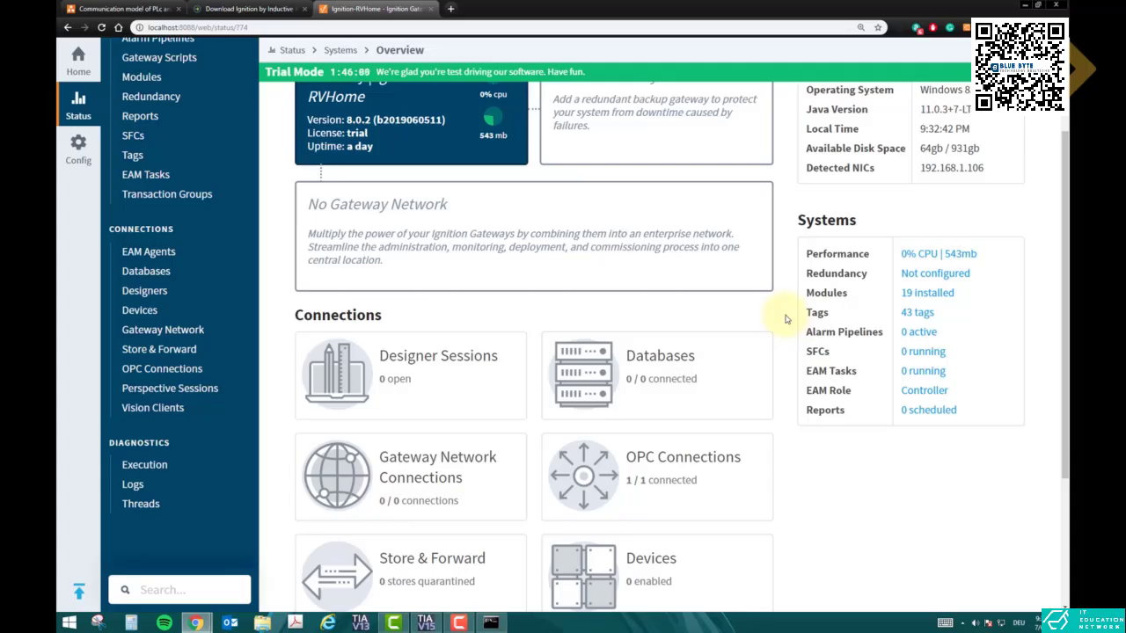
{"action": "scroll", "coordinate": [787, 319], "scroll_direction": "down", "scroll_amount": 3}
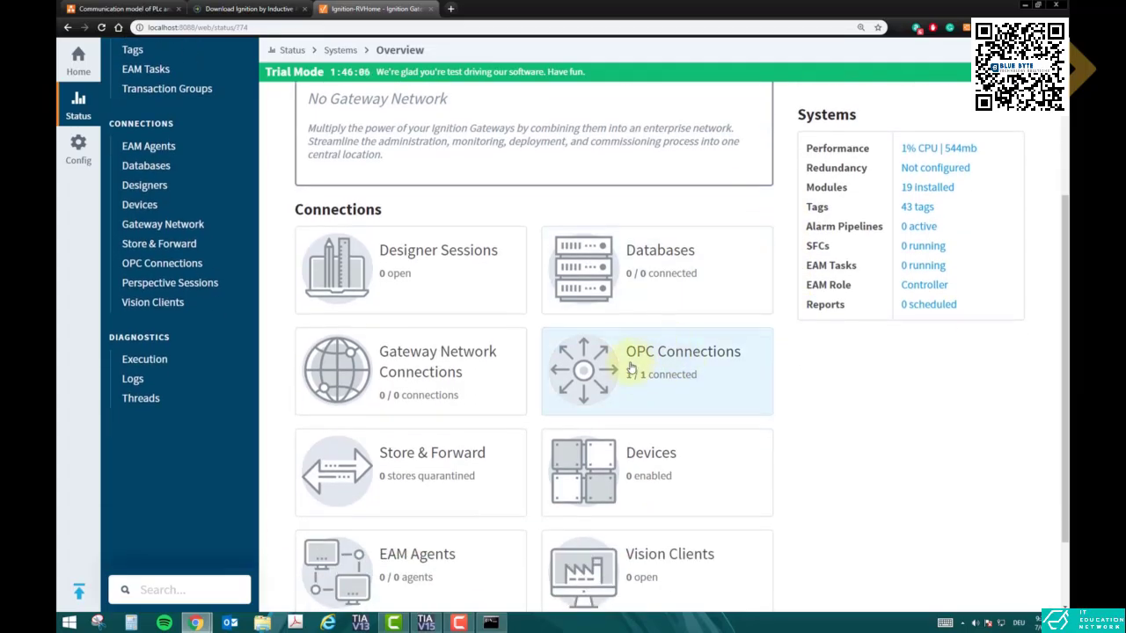
{"action": "left_click", "coordinate": [631, 372]}
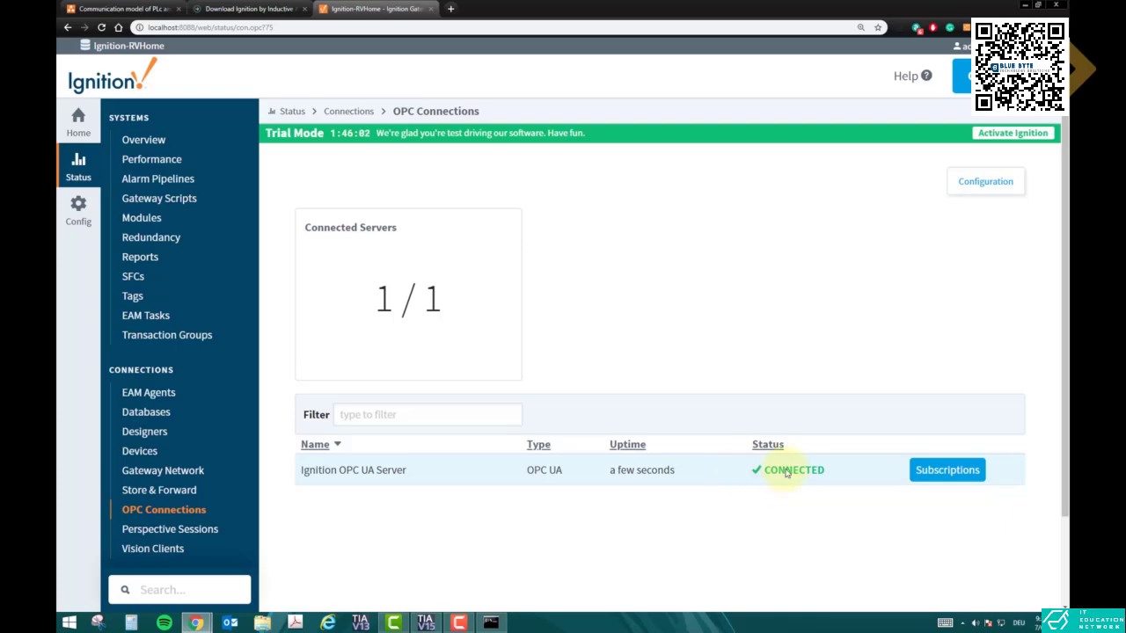
Open the Devices status from the gateway's status overview and start creating a new device
{"action": "left_click", "coordinate": [74, 122]}
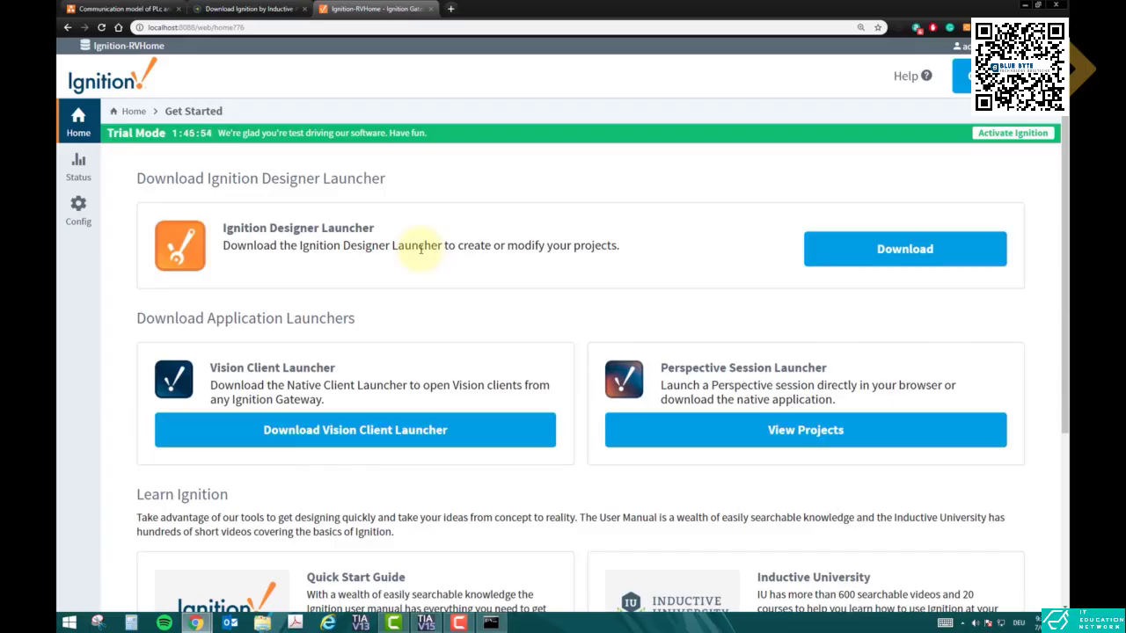
{"action": "left_click", "coordinate": [79, 167]}
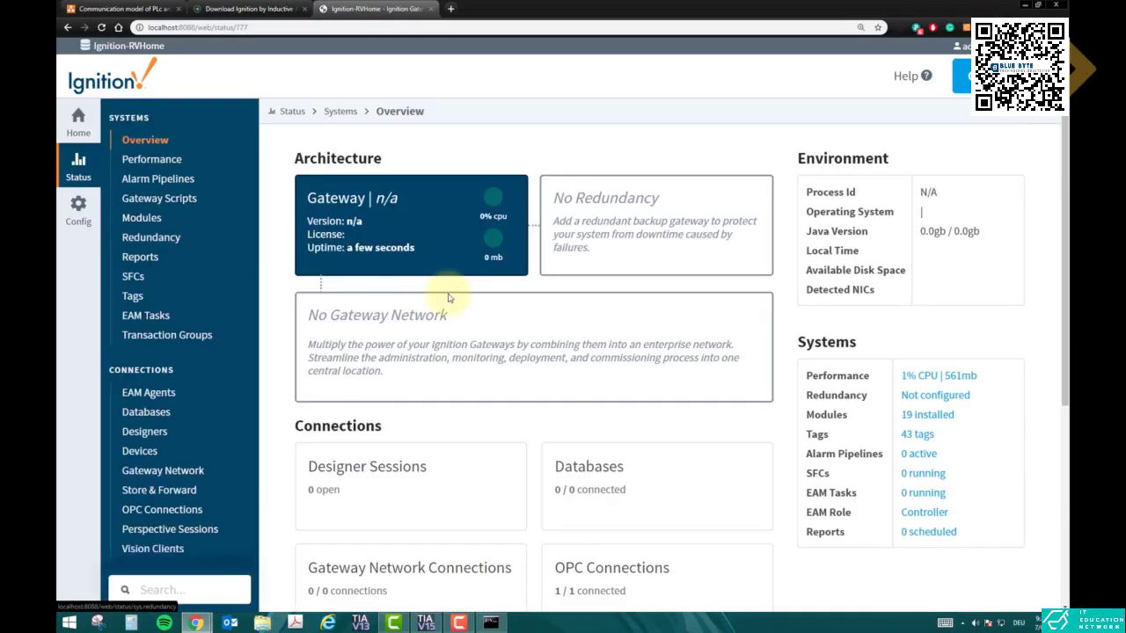
{"action": "scroll", "coordinate": [560, 385], "scroll_direction": "down", "scroll_amount": 4}
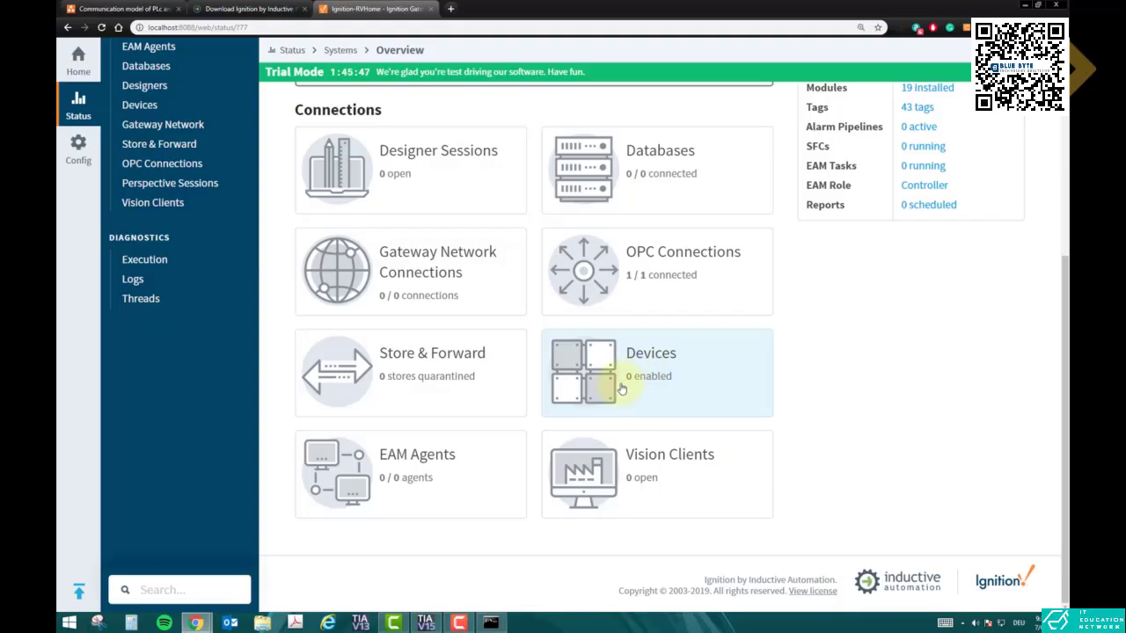
{"action": "left_click", "coordinate": [622, 375]}
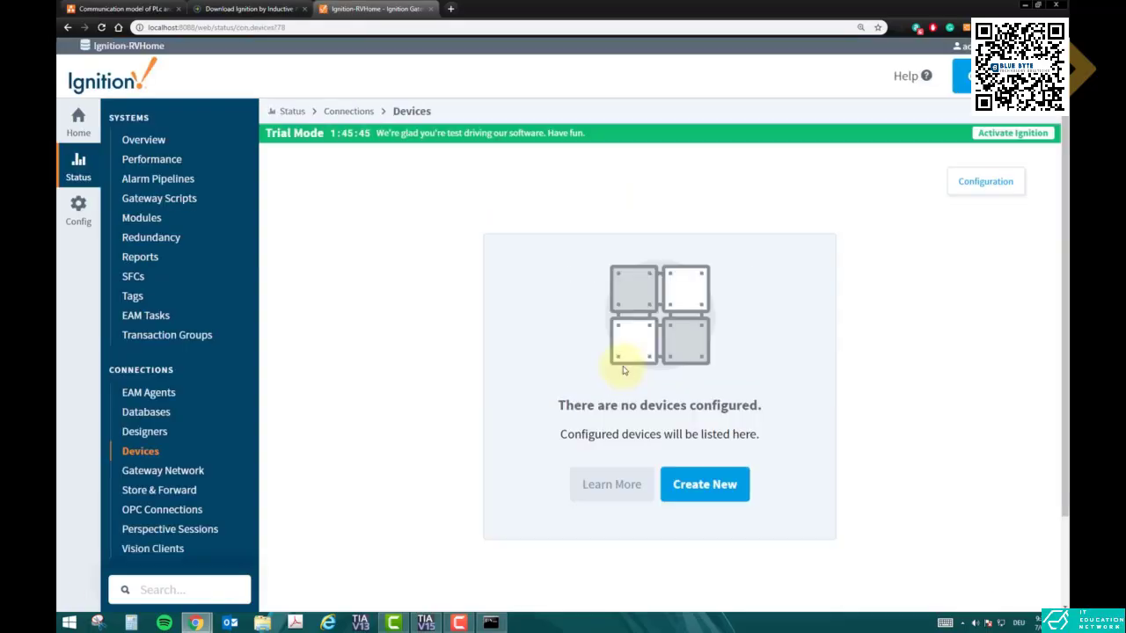
{"action": "left_click", "coordinate": [691, 379]}
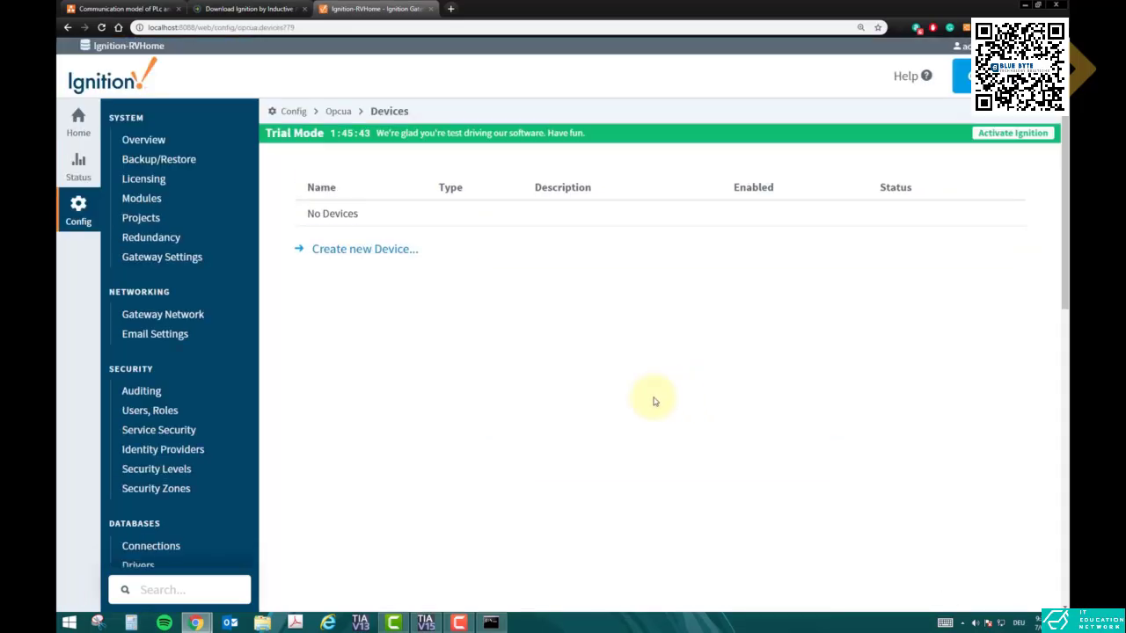
{"action": "left_click", "coordinate": [384, 253]}
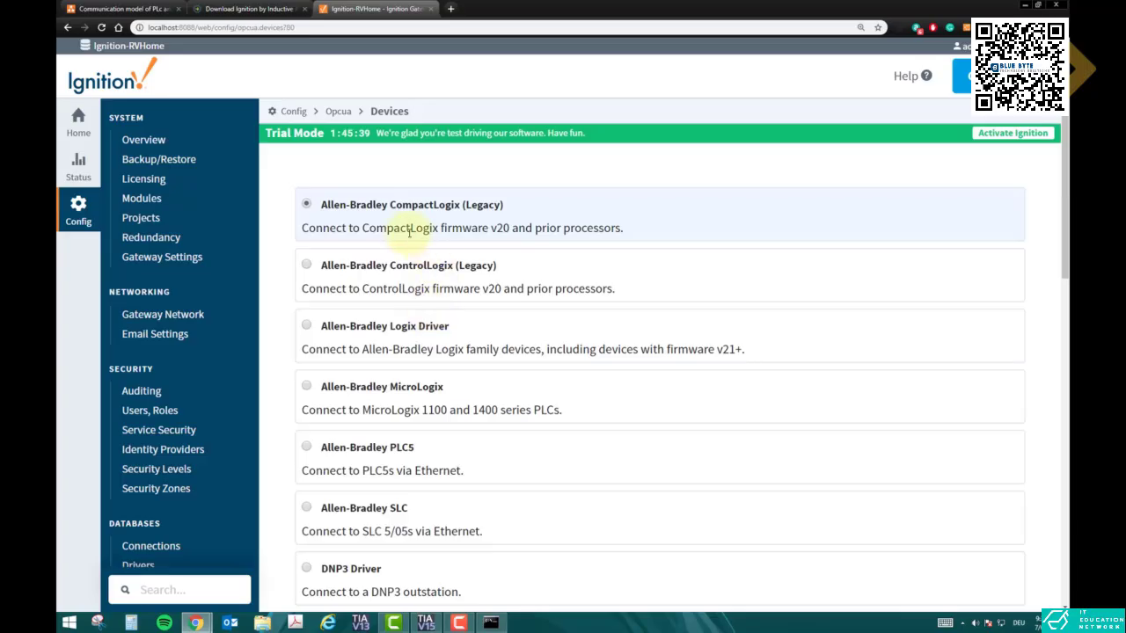
Choose the Siemens S7-1200 driver for the new device and proceed to its settings
{"action": "scroll", "coordinate": [343, 211], "scroll_direction": "down", "scroll_amount": 1}
{"action": "scroll", "coordinate": [349, 337], "scroll_direction": "down", "scroll_amount": 3}
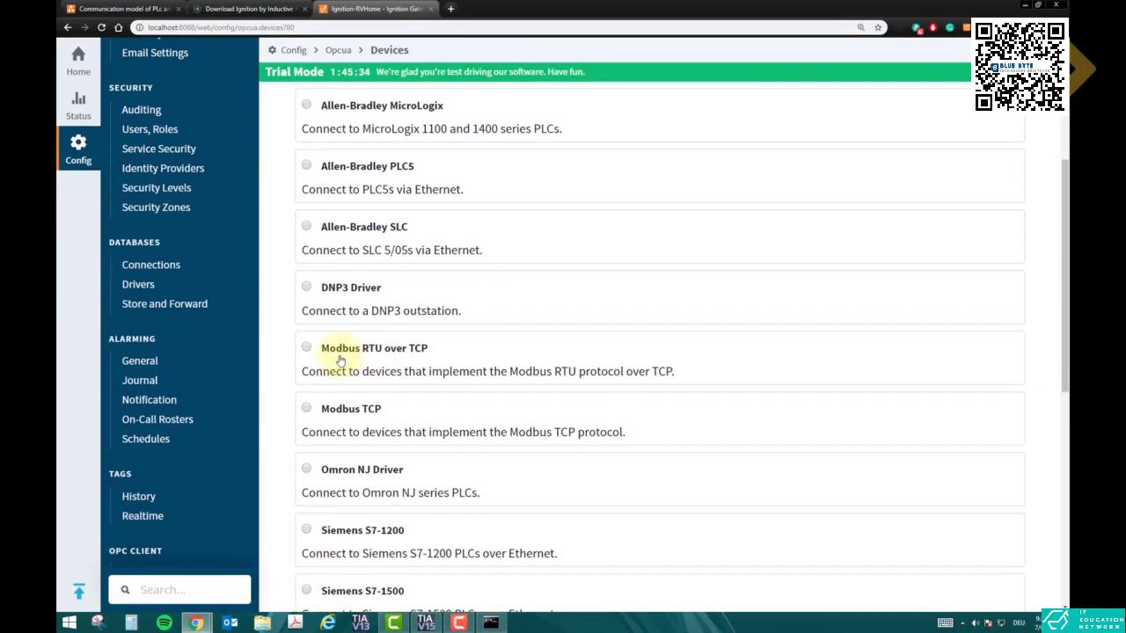
{"action": "scroll", "coordinate": [393, 352], "scroll_direction": "down", "scroll_amount": 2}
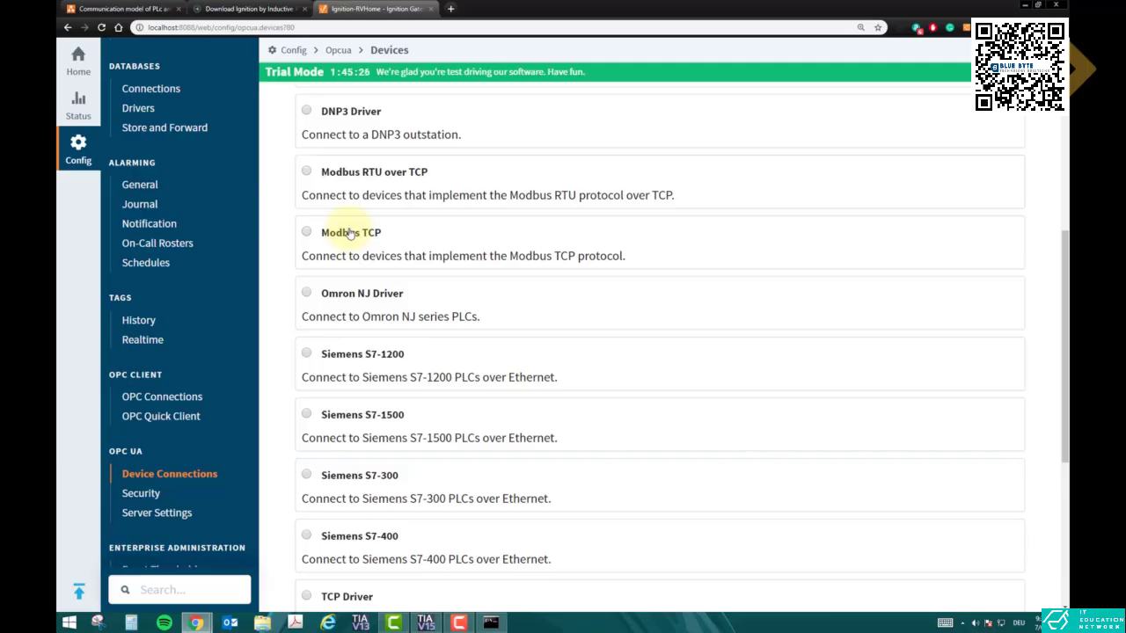
{"action": "scroll", "coordinate": [377, 254], "scroll_direction": "down", "scroll_amount": 1}
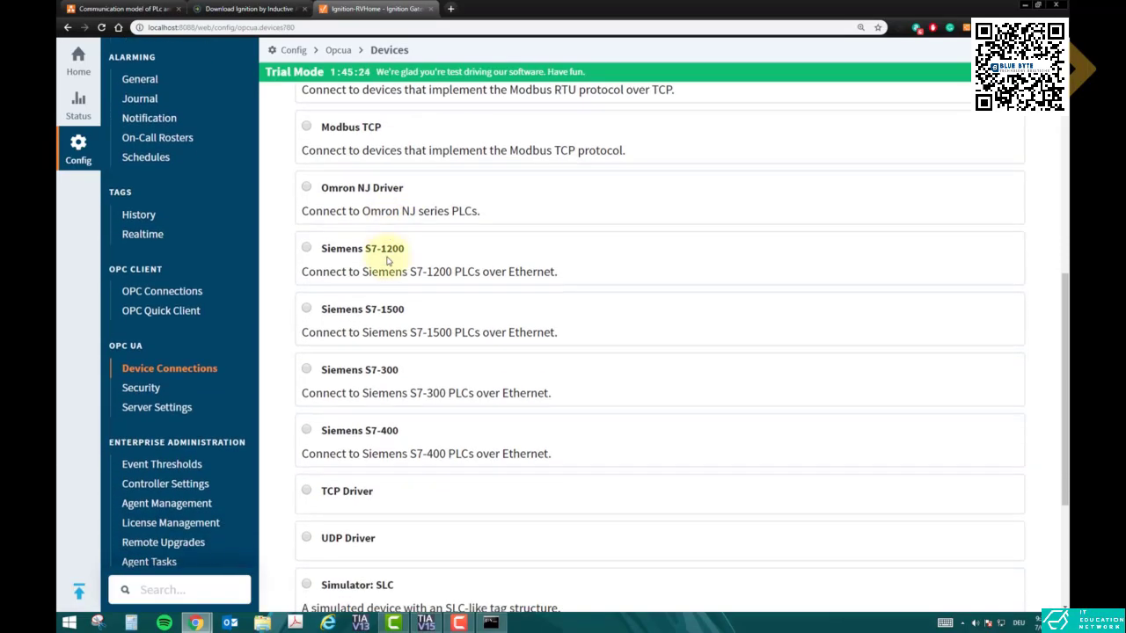
{"action": "scroll", "coordinate": [387, 260], "scroll_direction": "down", "scroll_amount": 3}
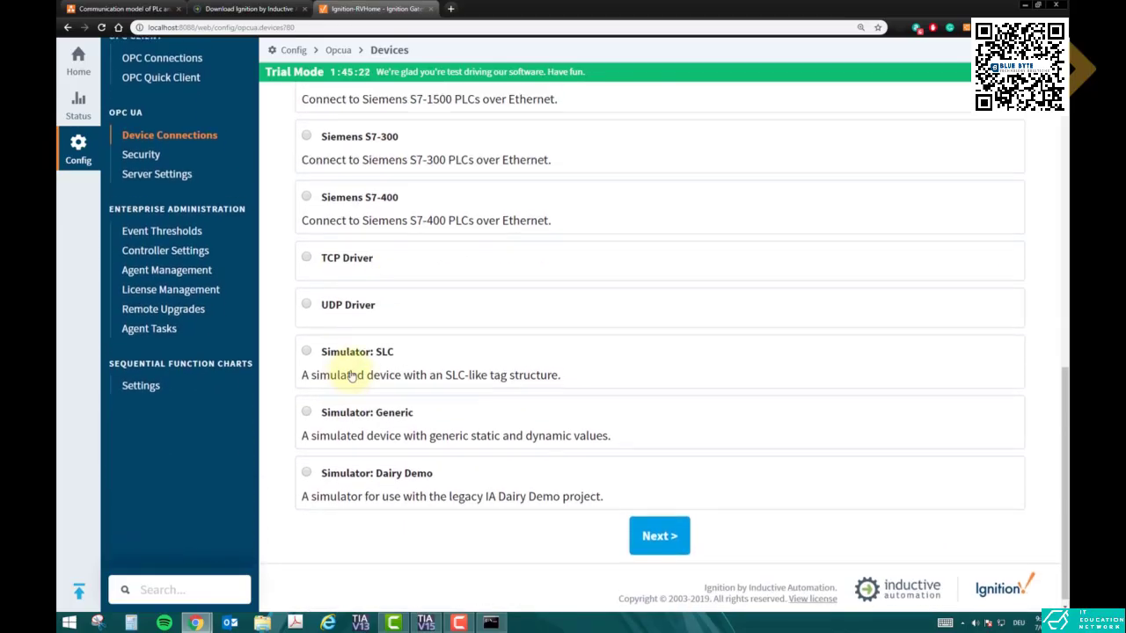
{"action": "scroll", "coordinate": [352, 376], "scroll_direction": "up", "scroll_amount": 3}
{"action": "left_click", "coordinate": [347, 298]}
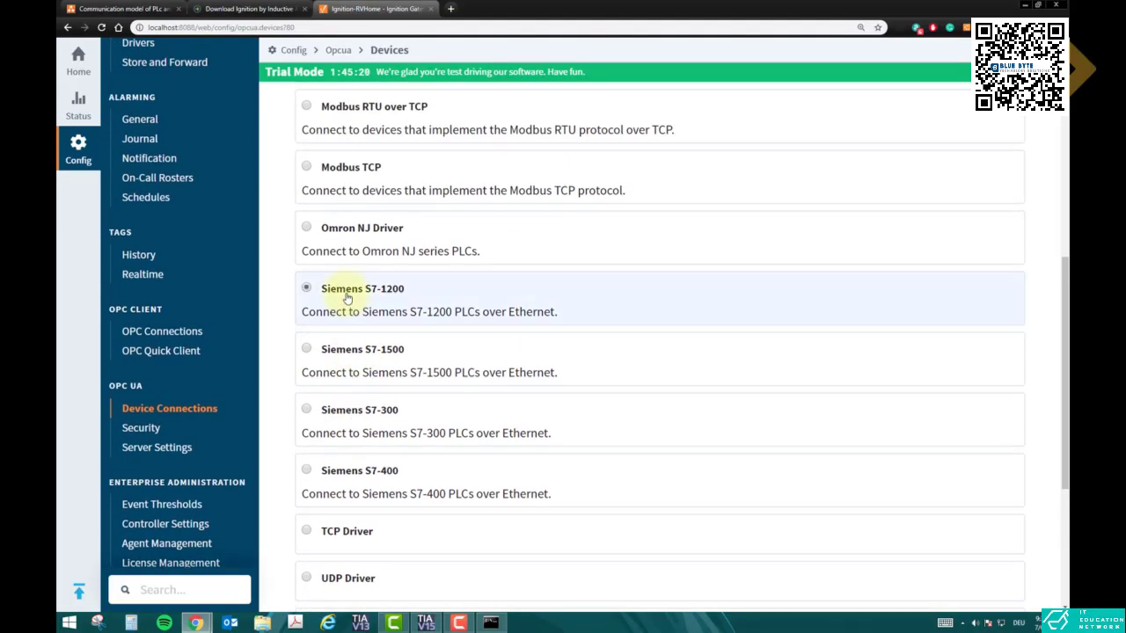
{"action": "scroll", "coordinate": [912, 478], "scroll_direction": "down", "scroll_amount": 3}
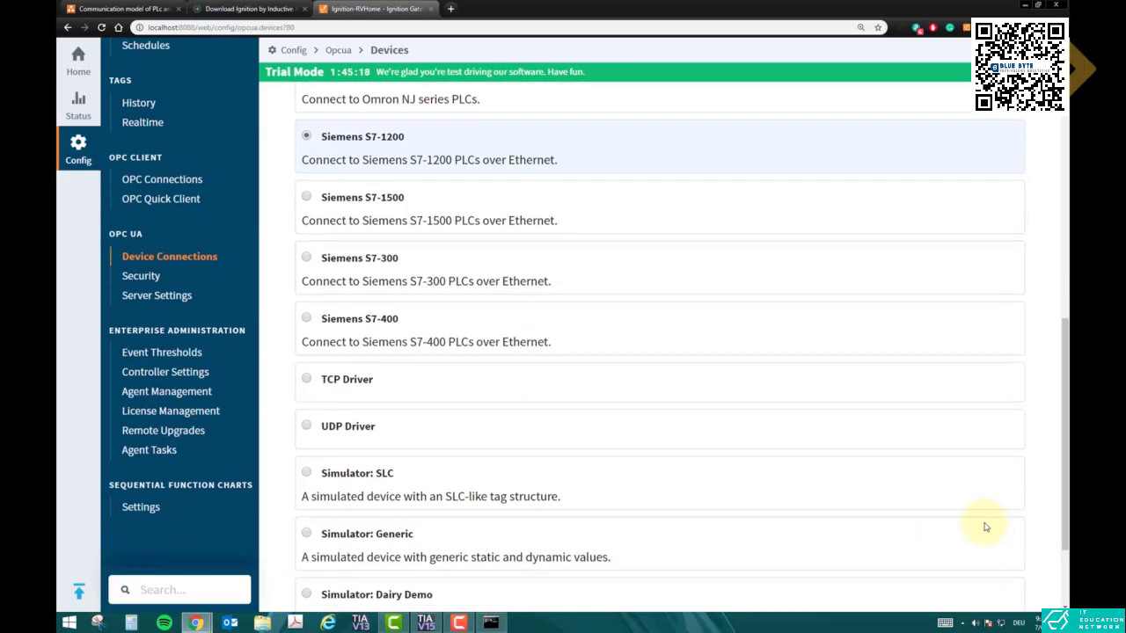
{"action": "left_click", "coordinate": [659, 528]}
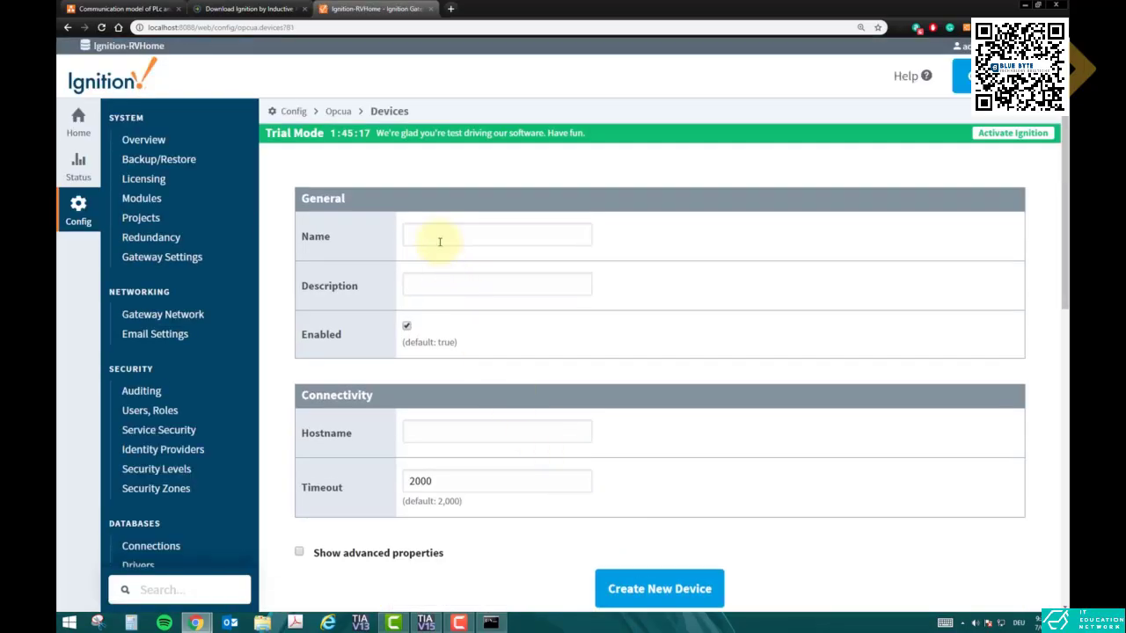
Name the new device Siemens1 and leave its description empty
{"action": "left_click", "coordinate": [440, 237]}
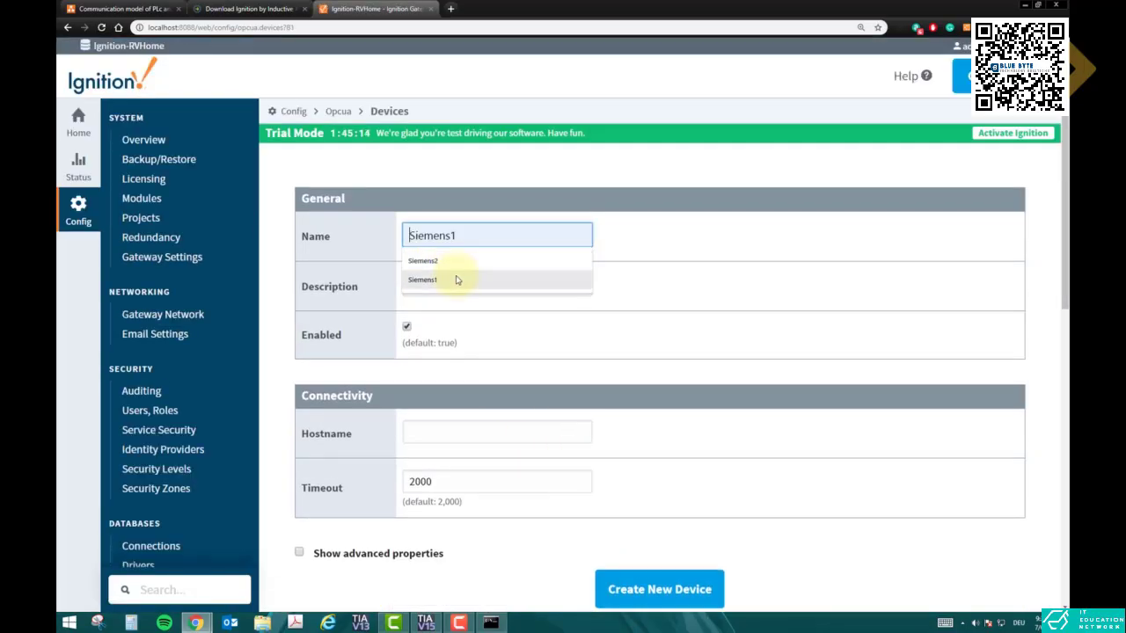
{"action": "left_click", "coordinate": [455, 279]}
{"action": "left_click", "coordinate": [437, 282]}
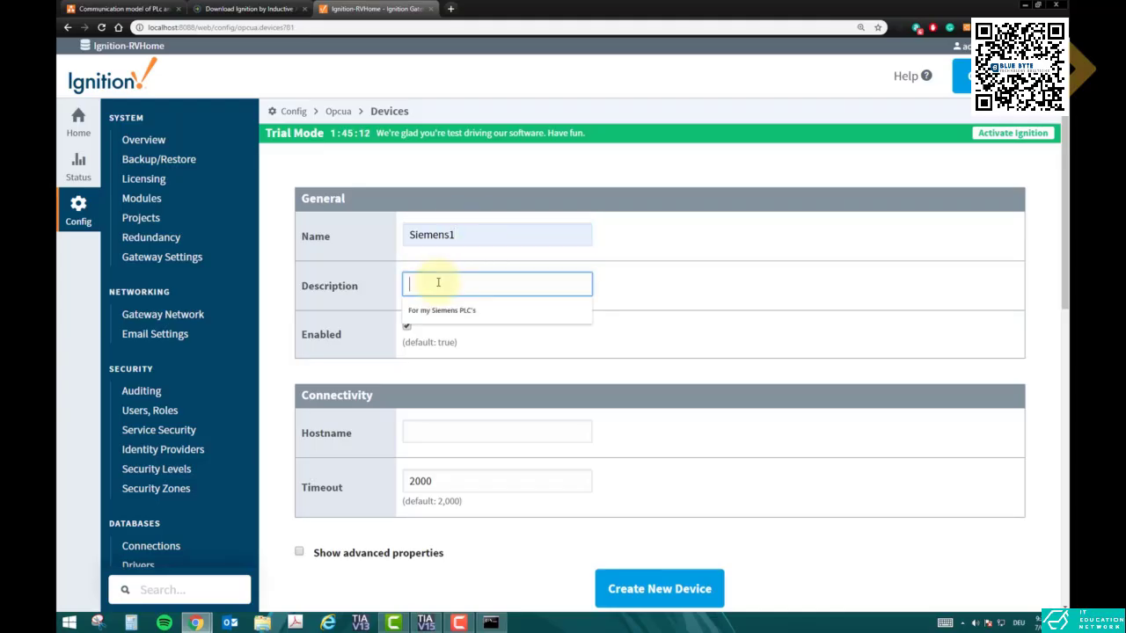
{"action": "left_click", "coordinate": [659, 284]}
{"action": "scroll", "coordinate": [481, 376], "scroll_direction": "down", "scroll_amount": 1}
Check the first PLC's address in TIA Portal, set the device's hostname to 192.168.1.100, and create the device with the default timeout
{"action": "left_click", "coordinate": [436, 399]}
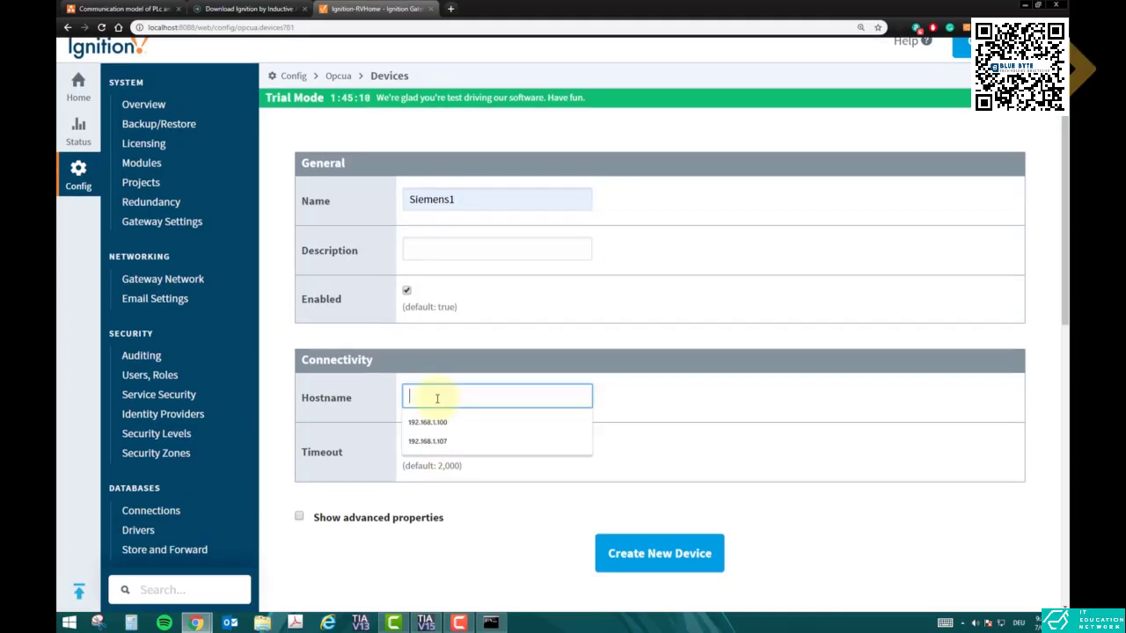
{"action": "left_click", "coordinate": [352, 397]}
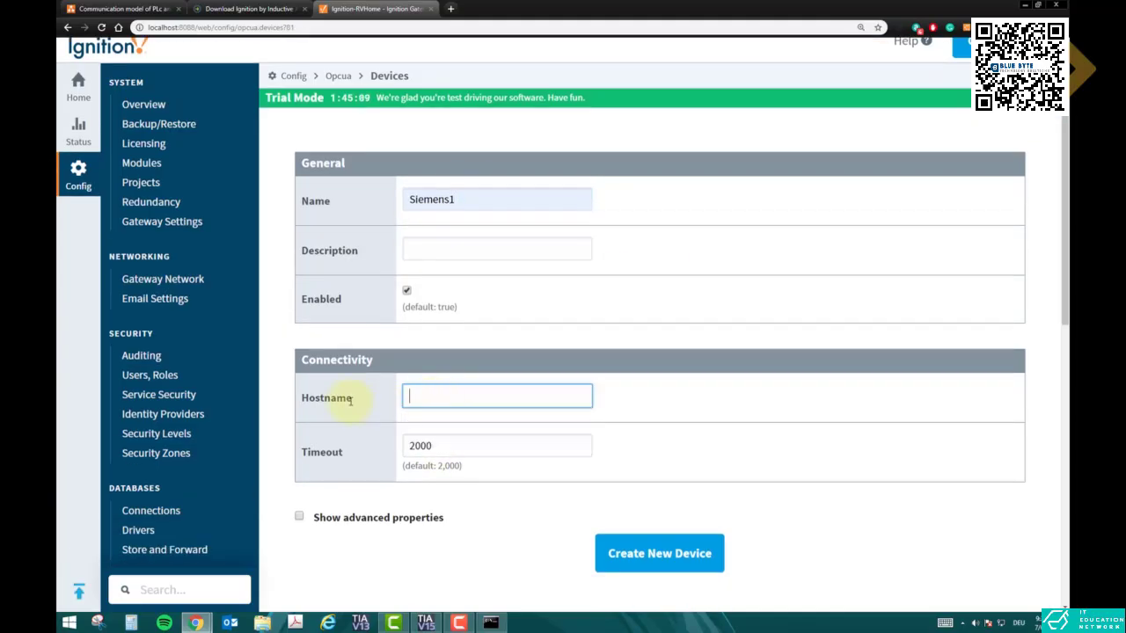
{"action": "left_click", "coordinate": [441, 402]}
{"action": "left_click", "coordinate": [426, 623]}
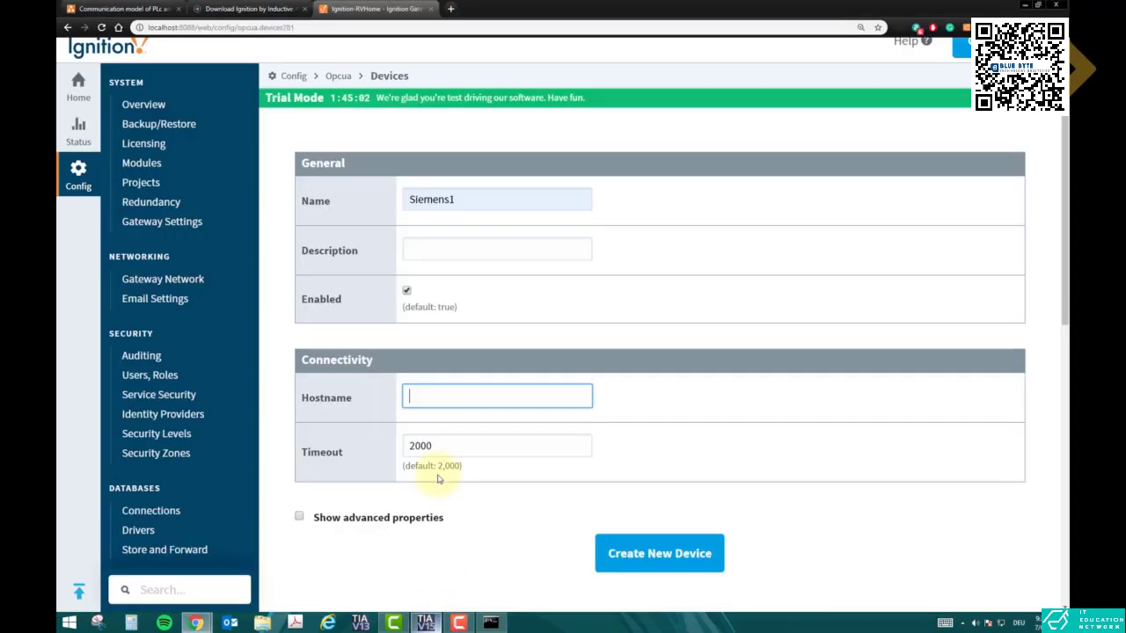
{"action": "left_click", "coordinate": [426, 623]}
{"action": "left_click", "coordinate": [438, 398]}
{"action": "left_click", "coordinate": [435, 424]}
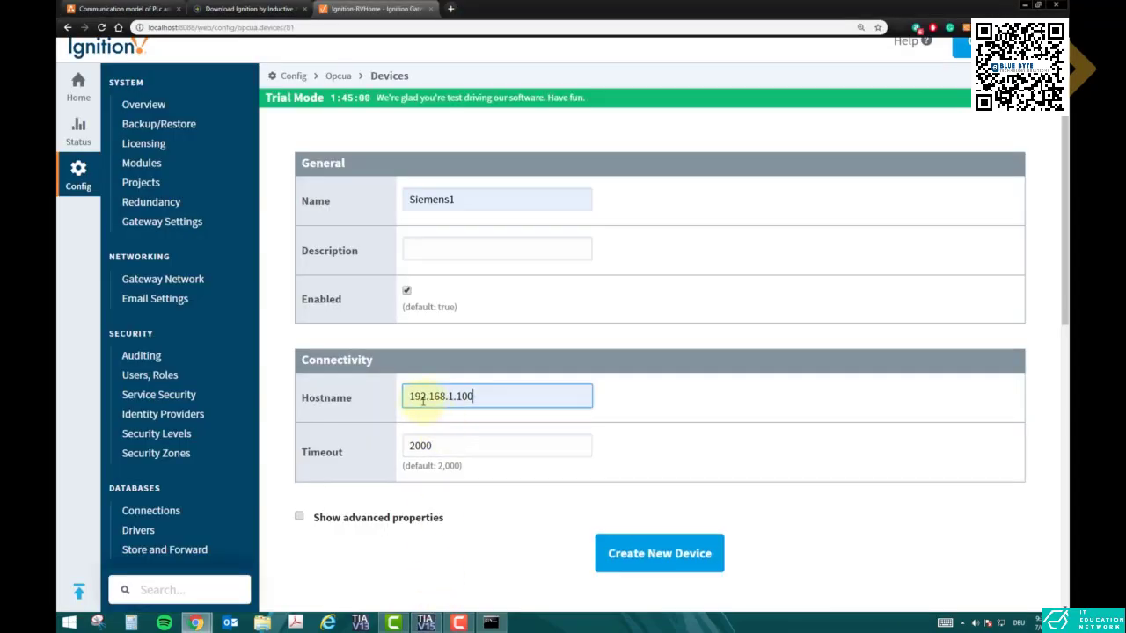
{"action": "left_click", "coordinate": [477, 211]}
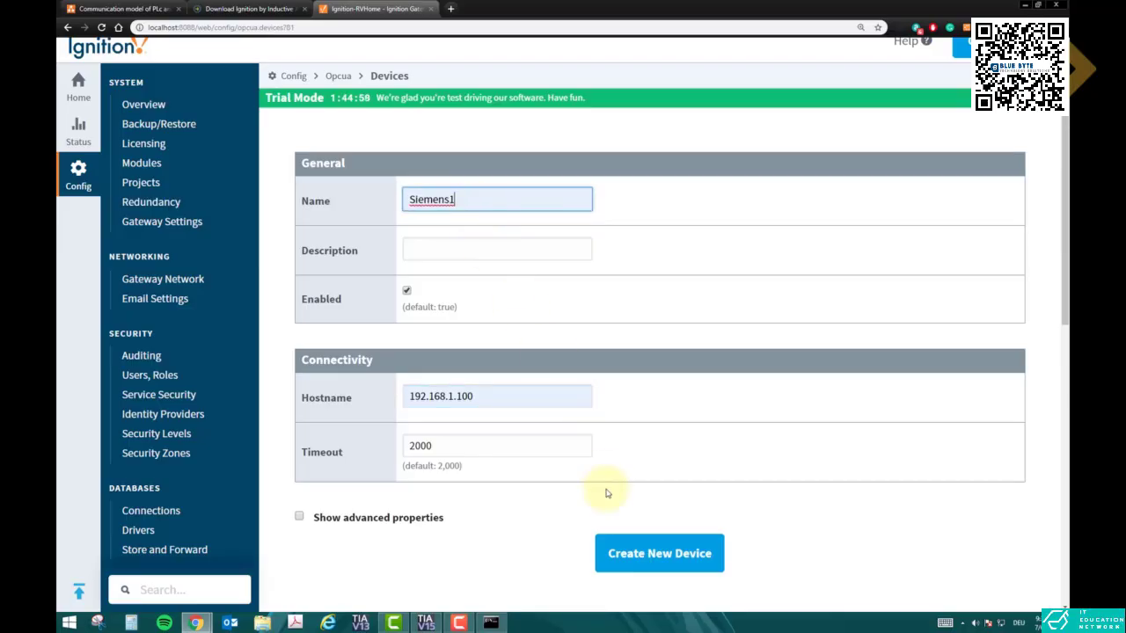
{"action": "left_click", "coordinate": [647, 568]}
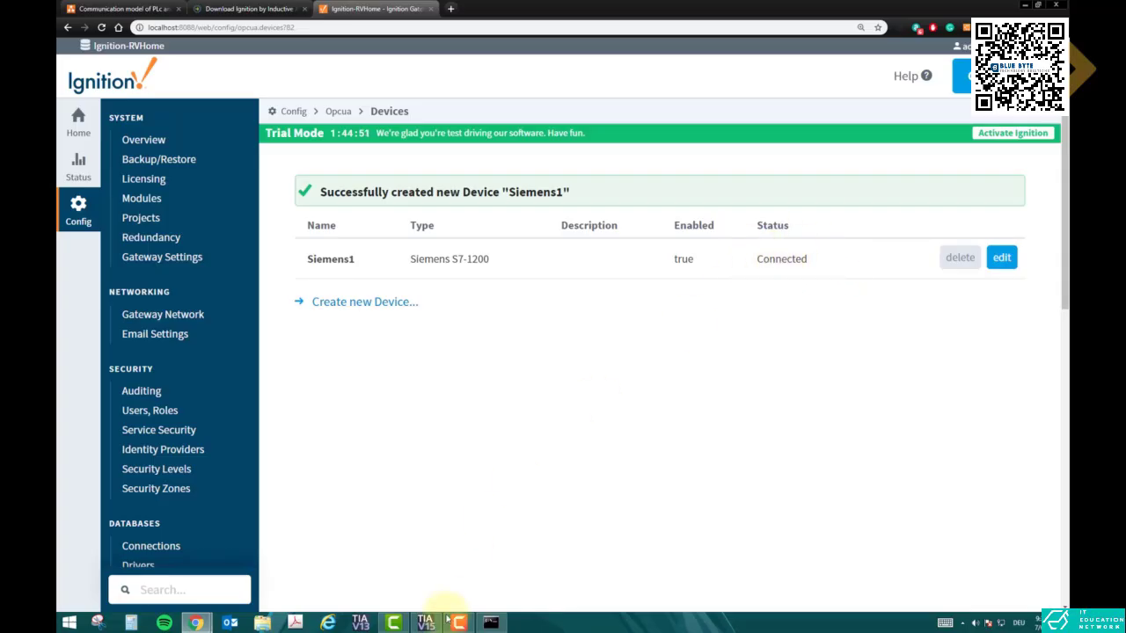
Switch to Command Prompt and ping the PLC addresses 192.168.1.100 and 192.168.1.107
{"action": "left_click", "coordinate": [492, 625]}
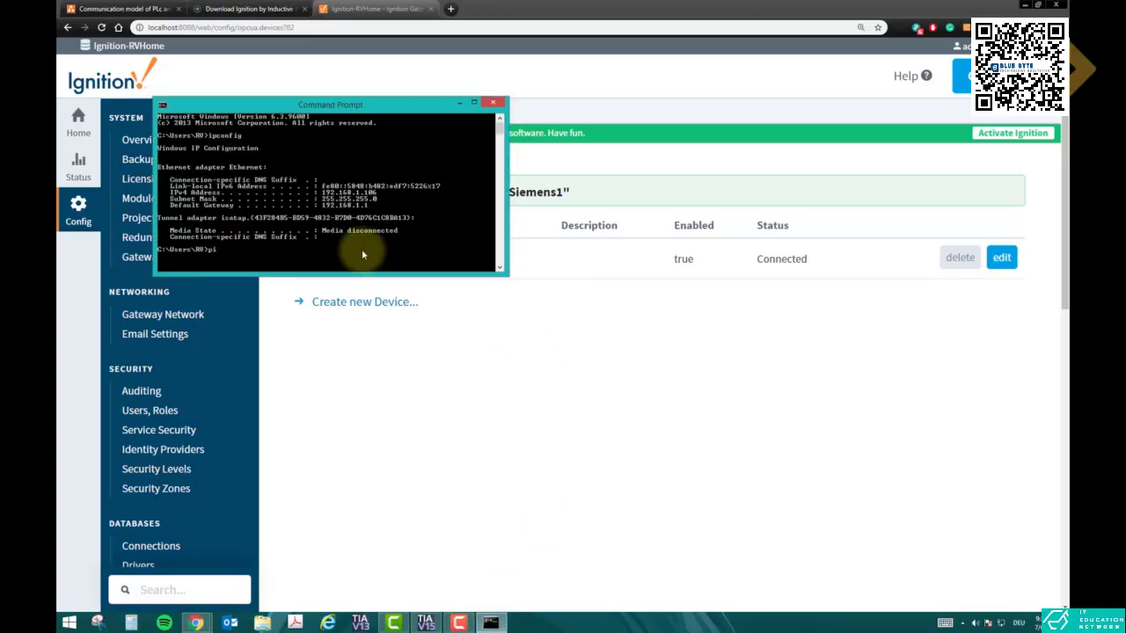
{"action": "type", "text": "ping 192.168.1.100"}
{"action": "key", "text": "Return"}
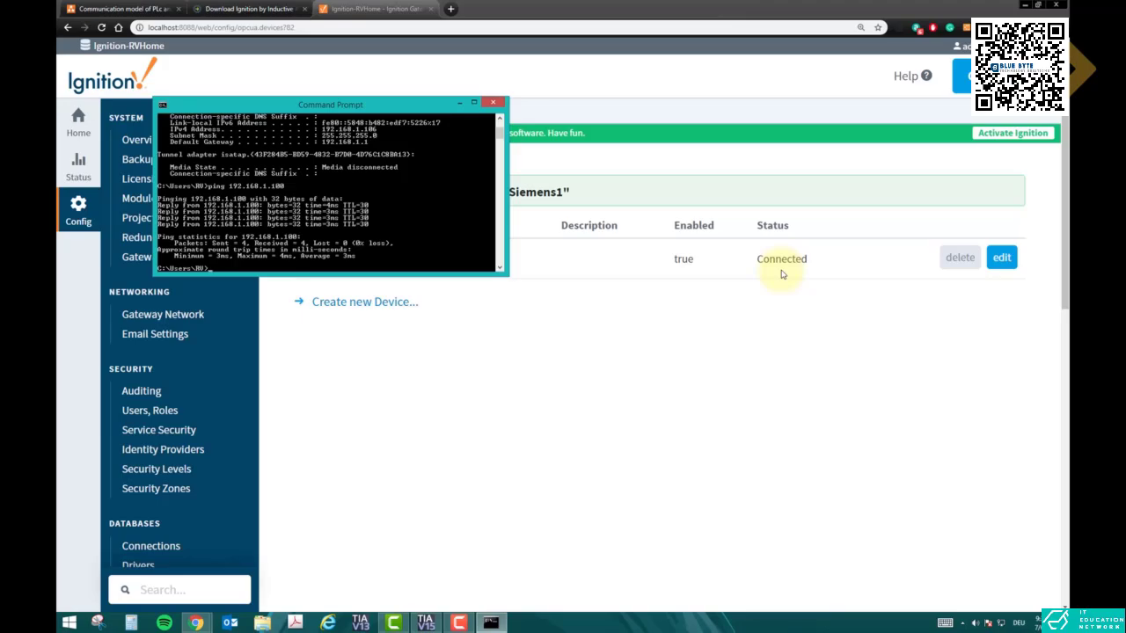
{"action": "key", "text": "Up"}
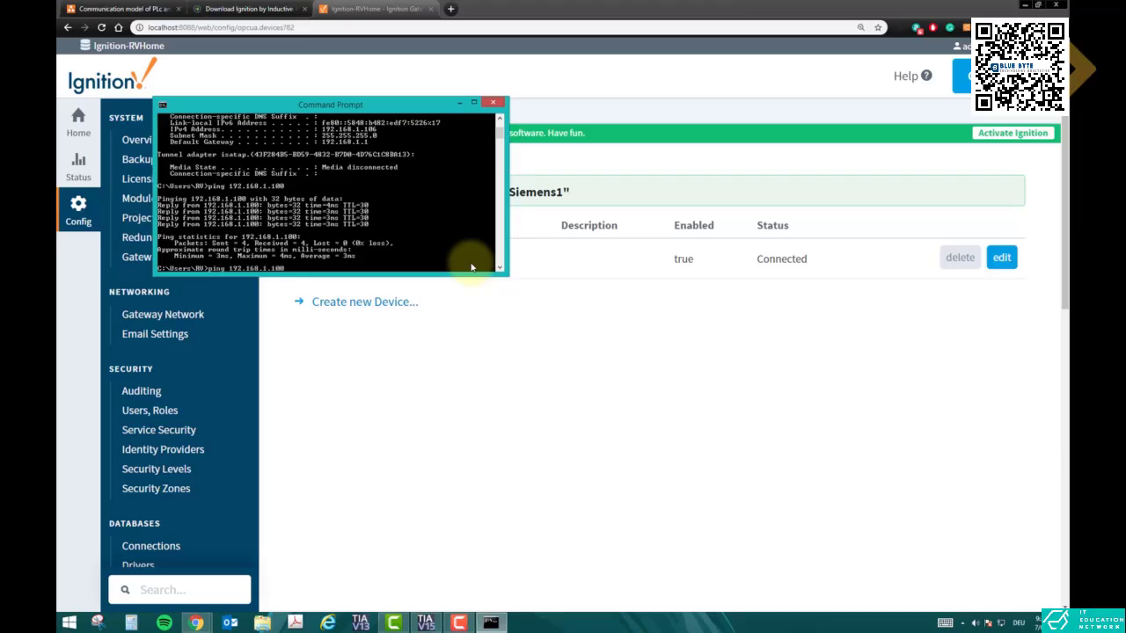
{"action": "type", "text": "7"}
{"action": "key", "text": "Return"}
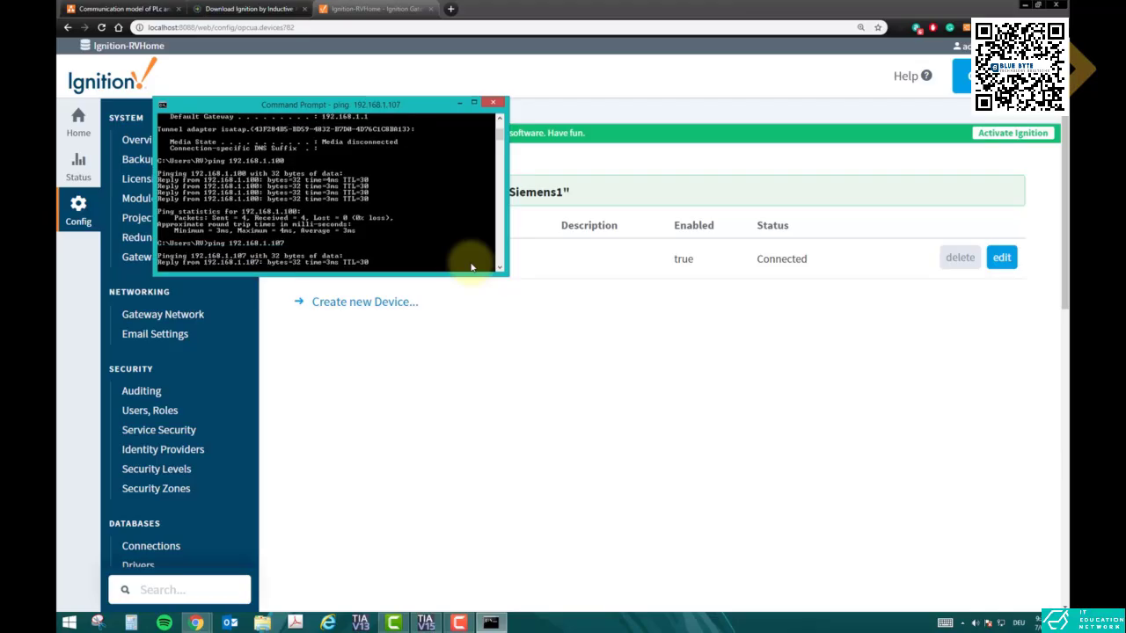
Back in the Ignition gateway page, start another new device with the Siemens S7-1200 driver and proceed to its settings
{"action": "left_click", "coordinate": [410, 401]}
{"action": "left_click", "coordinate": [370, 307]}
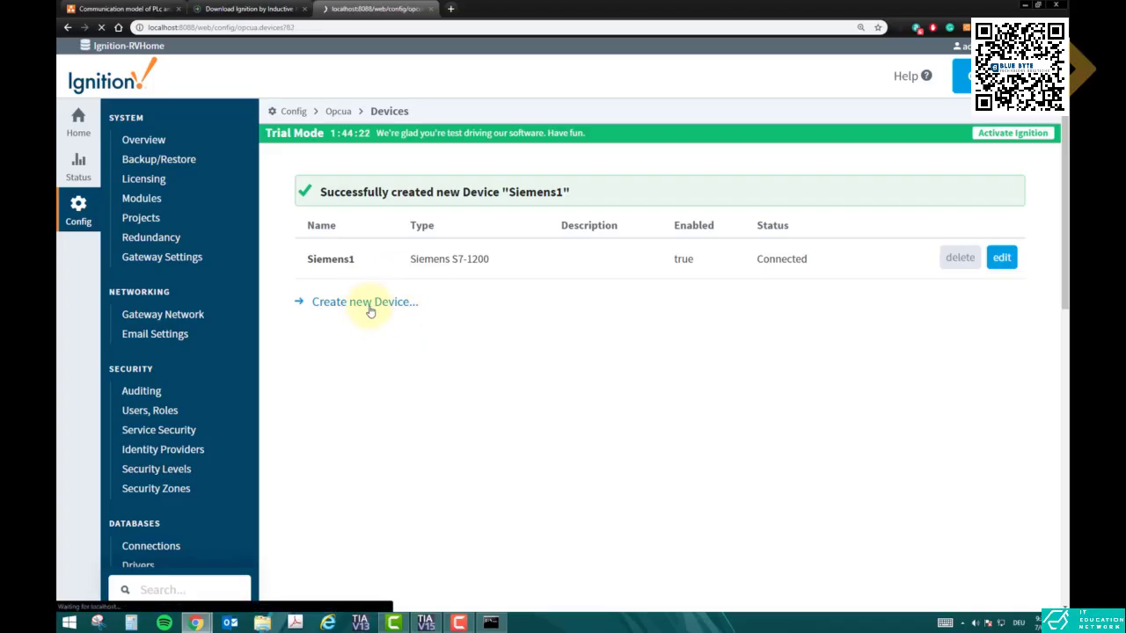
{"action": "scroll", "coordinate": [423, 308], "scroll_direction": "down", "scroll_amount": 8}
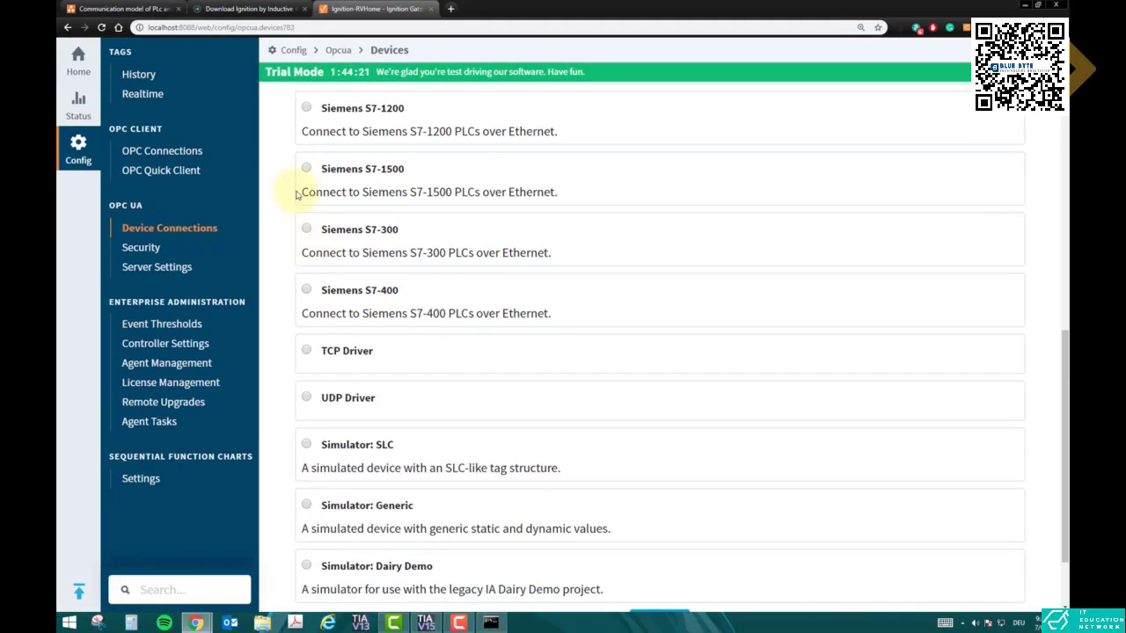
{"action": "left_click", "coordinate": [306, 107]}
{"action": "scroll", "coordinate": [945, 483], "scroll_direction": "down", "scroll_amount": 3}
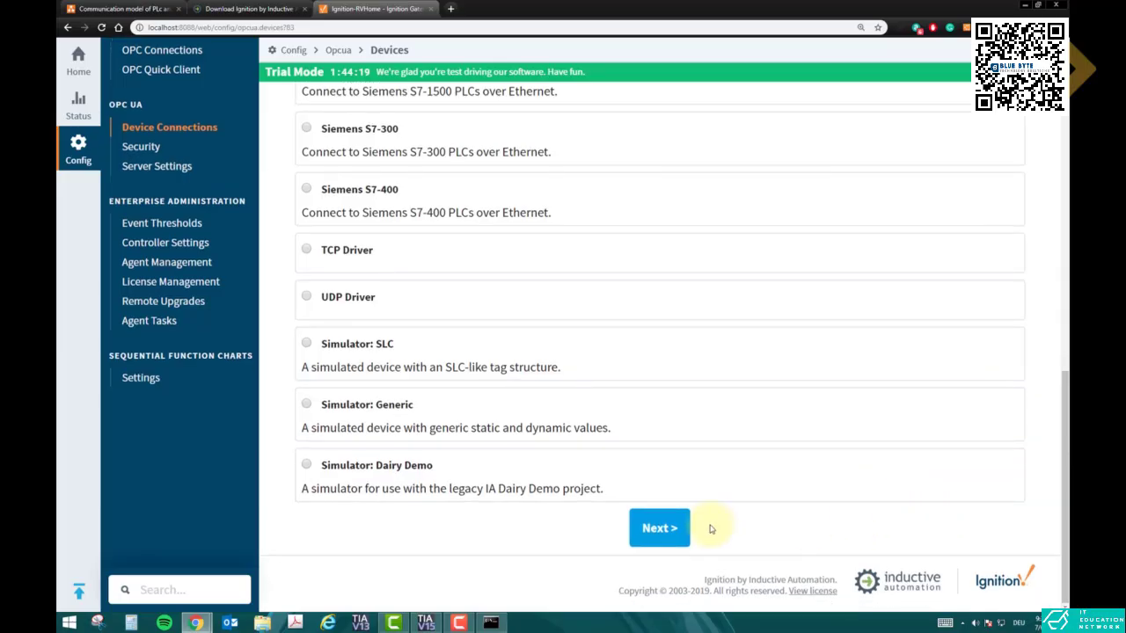
{"action": "left_click", "coordinate": [679, 529]}
Name the second device Siemens2, set its hostname to 192.168.1.107, and create it with the remaining default settings
{"action": "left_click", "coordinate": [449, 232]}
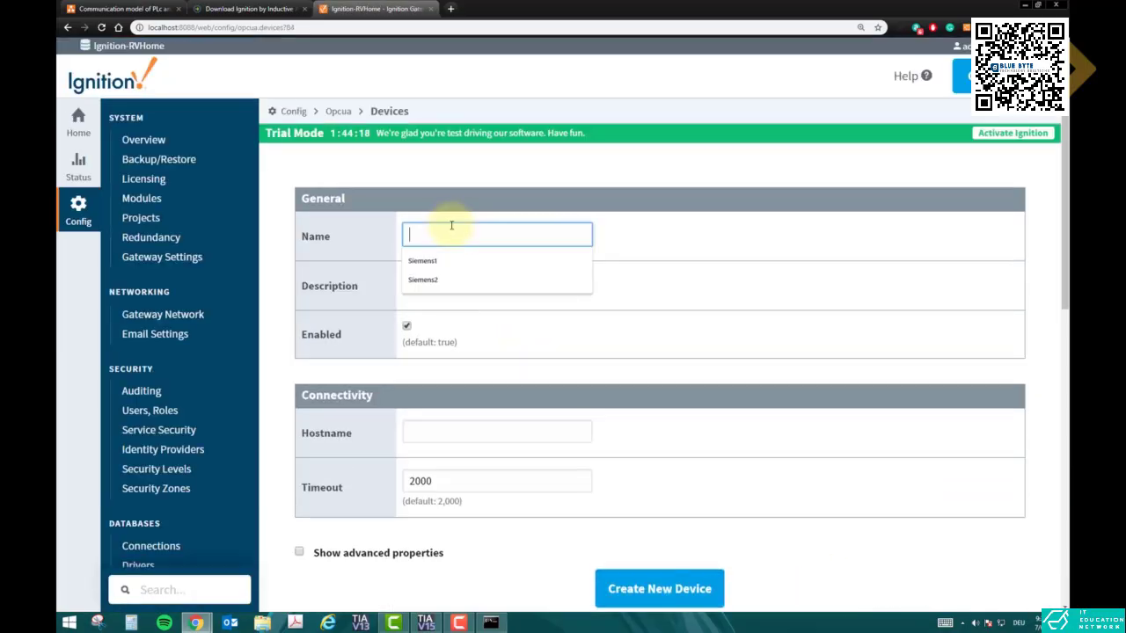
{"action": "left_click", "coordinate": [444, 282]}
{"action": "left_click", "coordinate": [428, 435]}
{"action": "key", "text": "Down"}
{"action": "key", "text": "Down"}
{"action": "key", "text": "Return"}
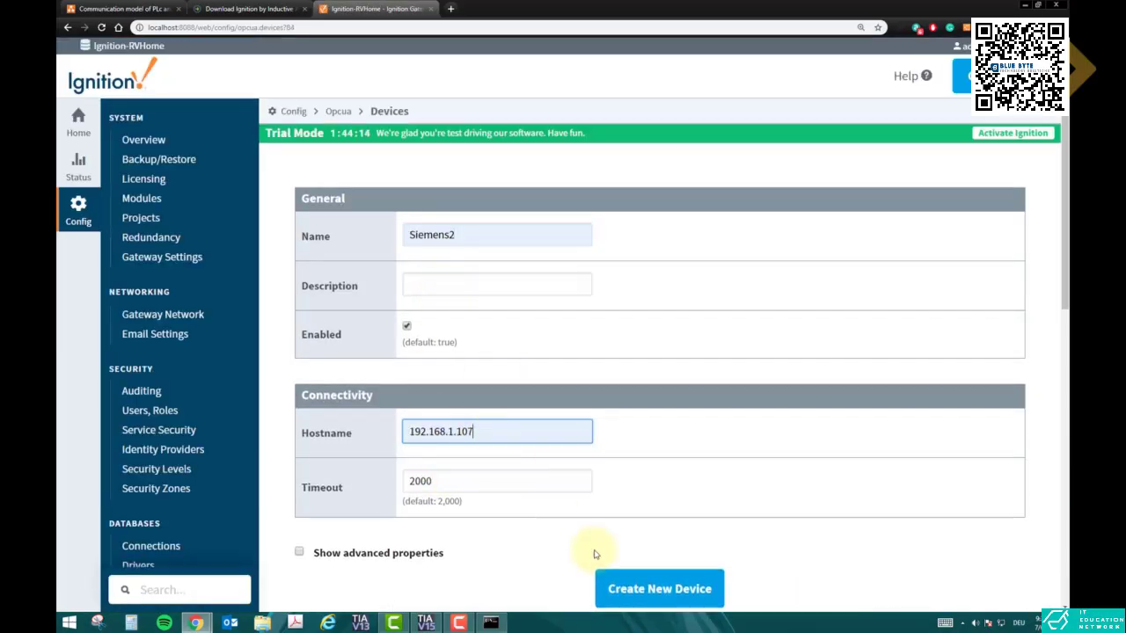
{"action": "left_click", "coordinate": [678, 601]}
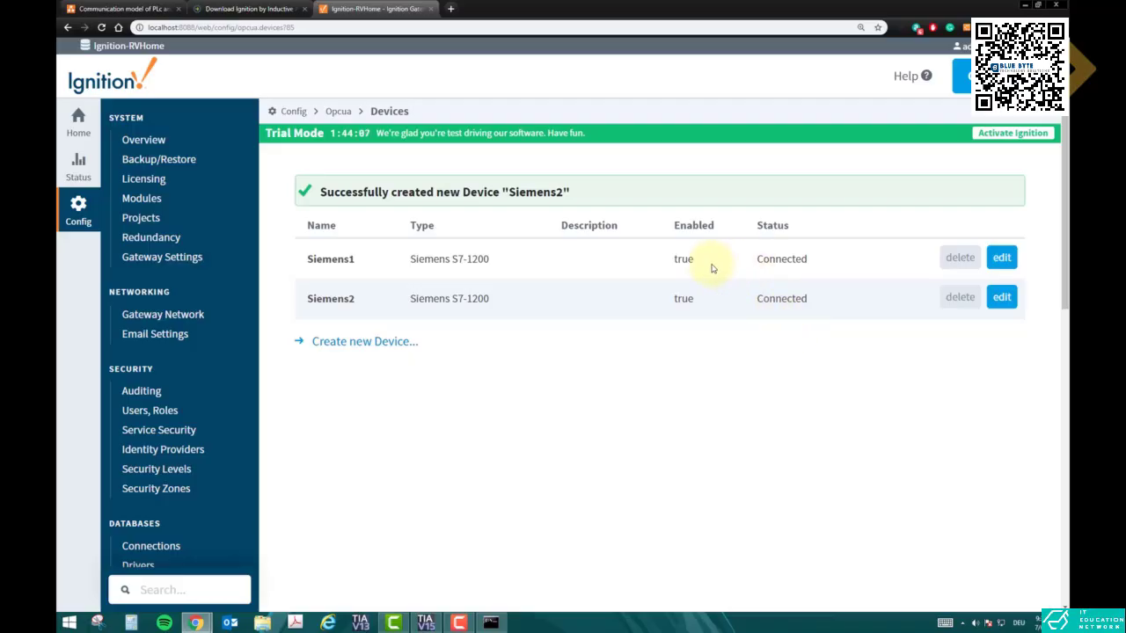
Review the gateway's status overview, checking the OPC Connections and Devices entries
{"action": "left_click", "coordinate": [62, 176]}
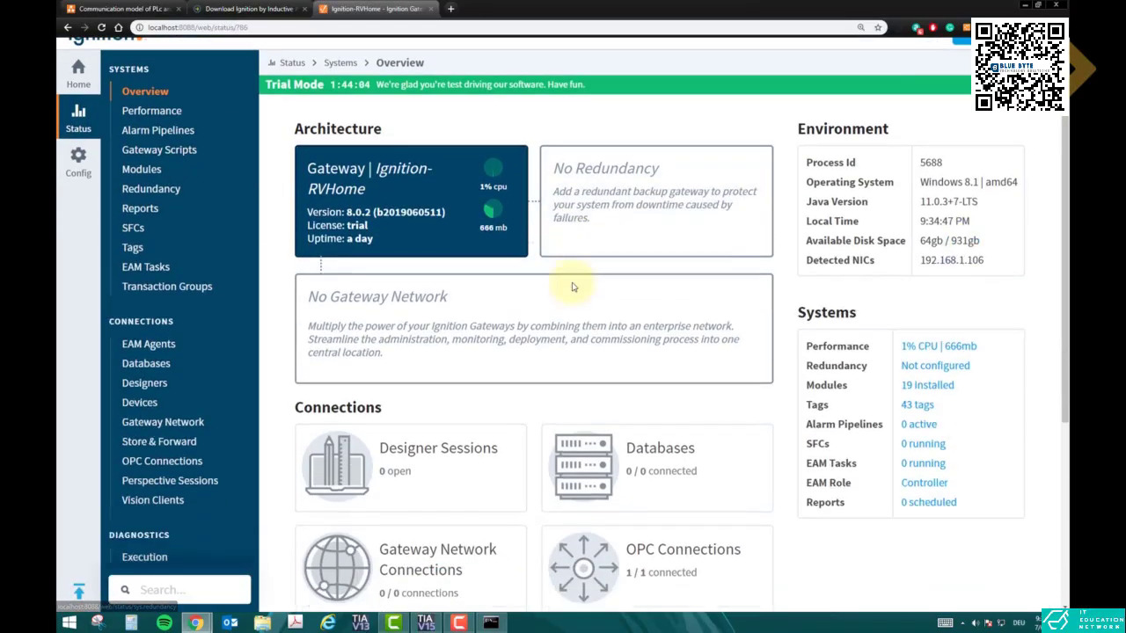
{"action": "scroll", "coordinate": [585, 293], "scroll_direction": "down", "scroll_amount": 3}
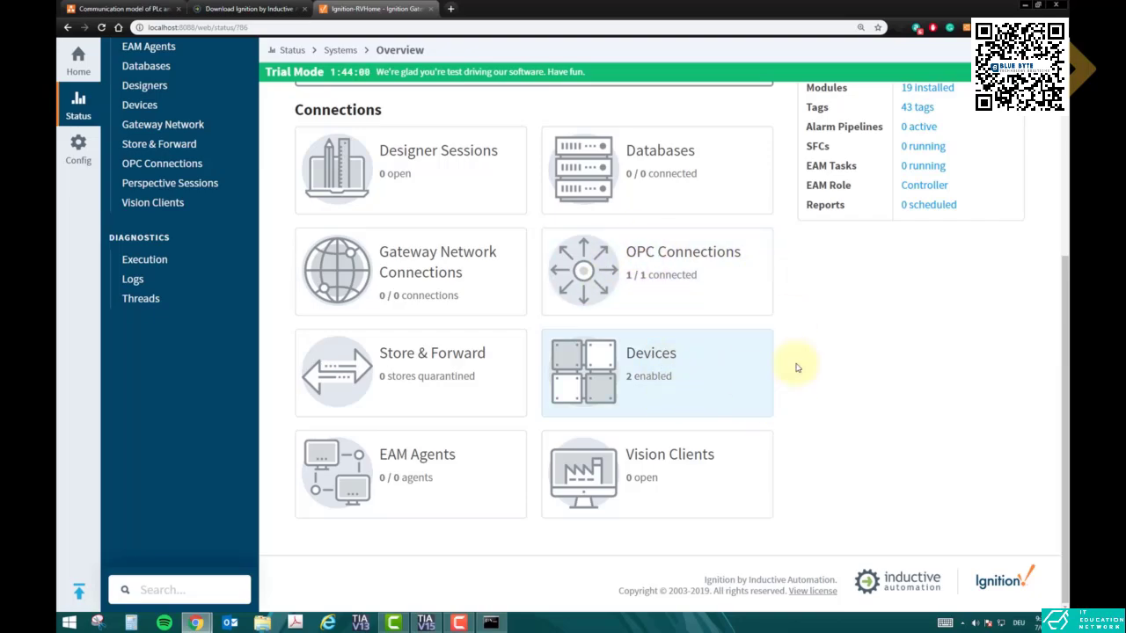
{"action": "scroll", "coordinate": [790, 356], "scroll_direction": "up", "scroll_amount": 3}
{"action": "scroll", "coordinate": [790, 355], "scroll_direction": "up", "scroll_amount": 1}
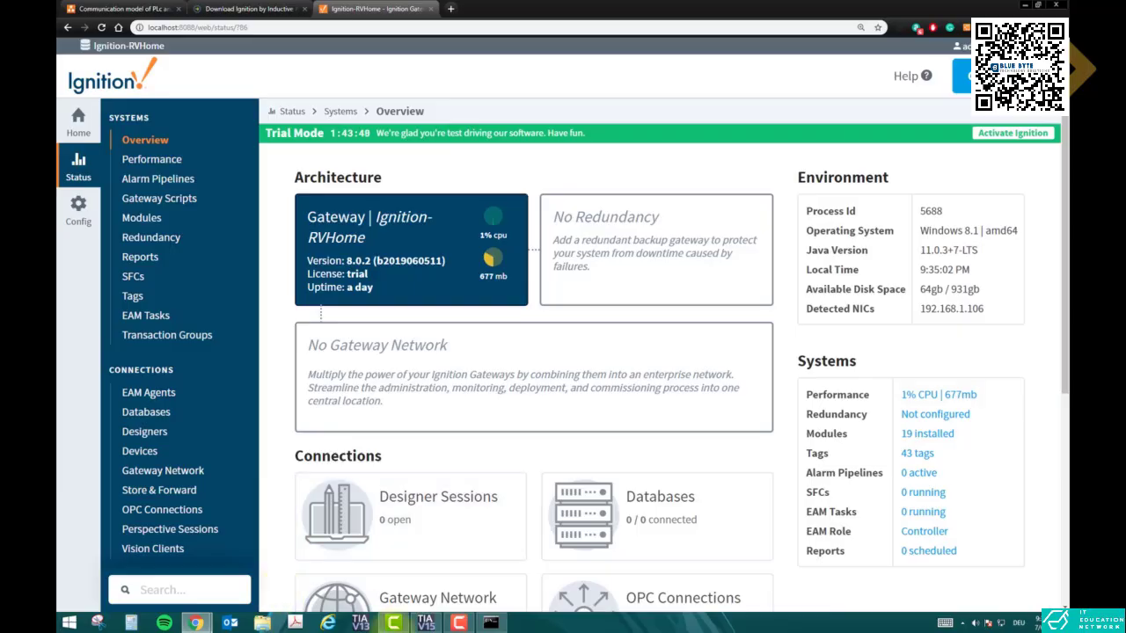
Compare the PLCs in TIA Portal's network view with the gateway's Devices status list, finishing back in TIA Portal
{"action": "left_click", "coordinate": [426, 622]}
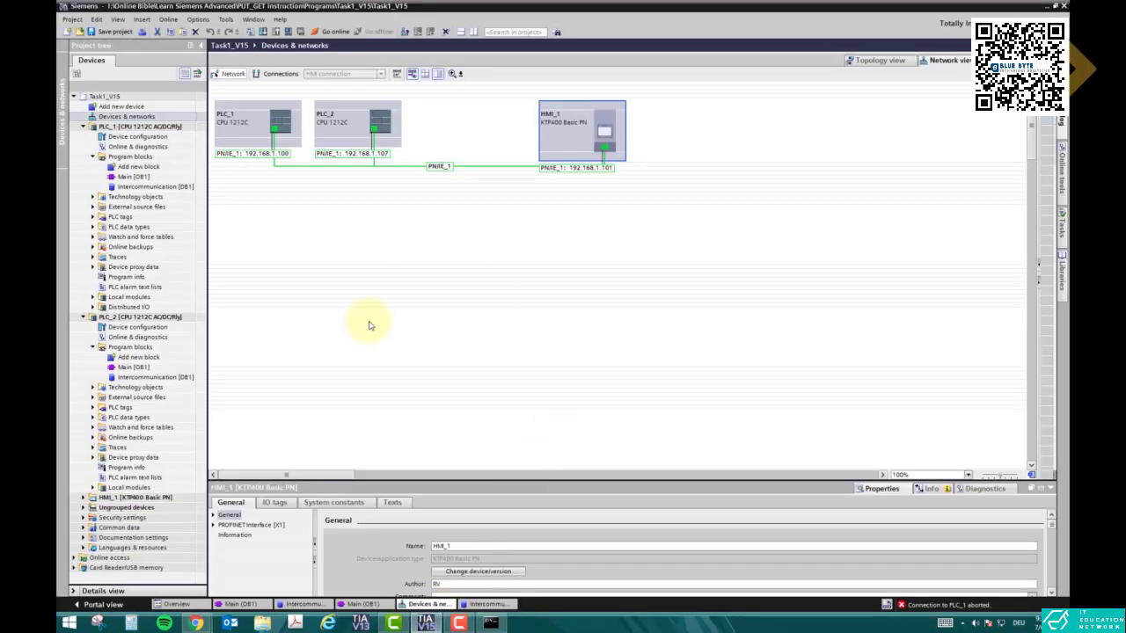
{"action": "left_click", "coordinate": [426, 623]}
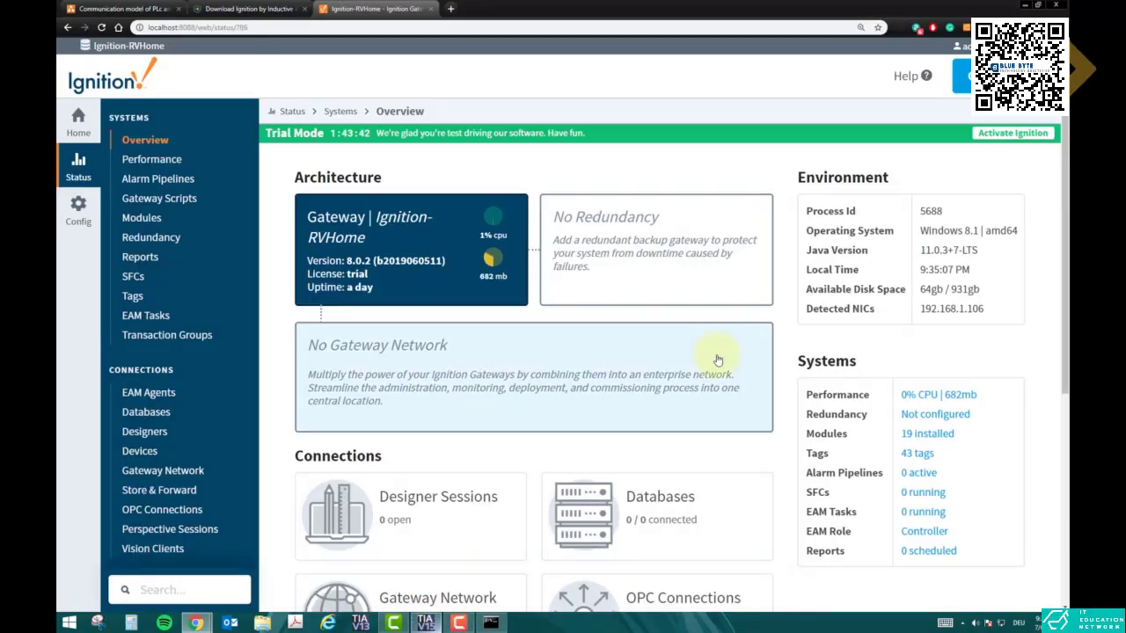
{"action": "scroll", "coordinate": [686, 504], "scroll_direction": "down", "scroll_amount": 3}
{"action": "left_click", "coordinate": [660, 476]}
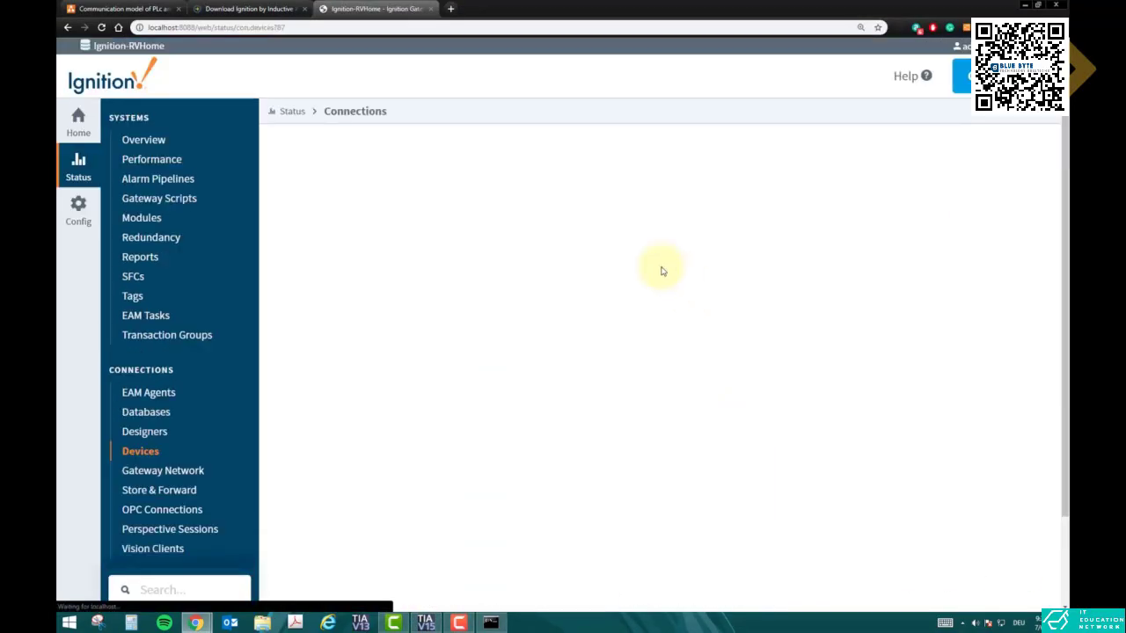
{"action": "scroll", "coordinate": [642, 352], "scroll_direction": "down", "scroll_amount": 2}
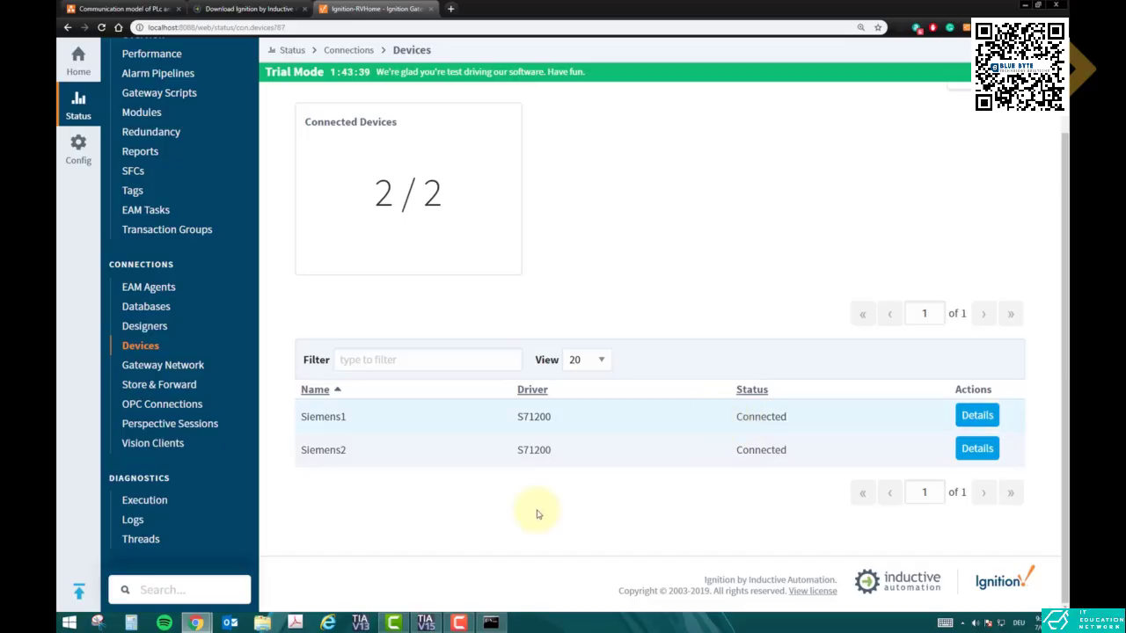
{"action": "left_click", "coordinate": [425, 623]}
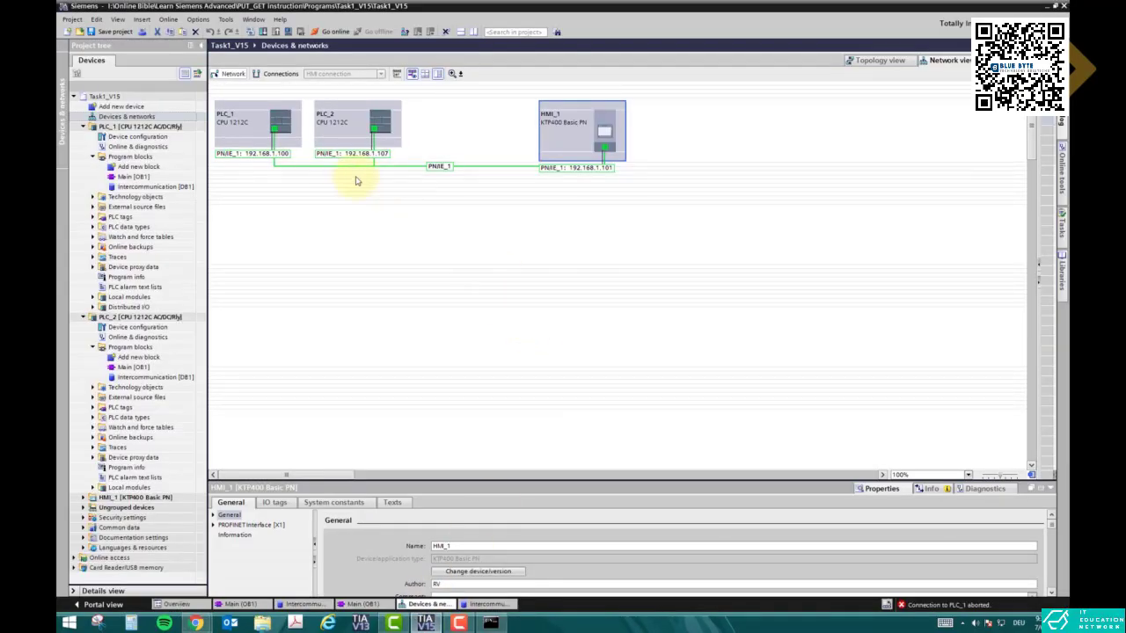